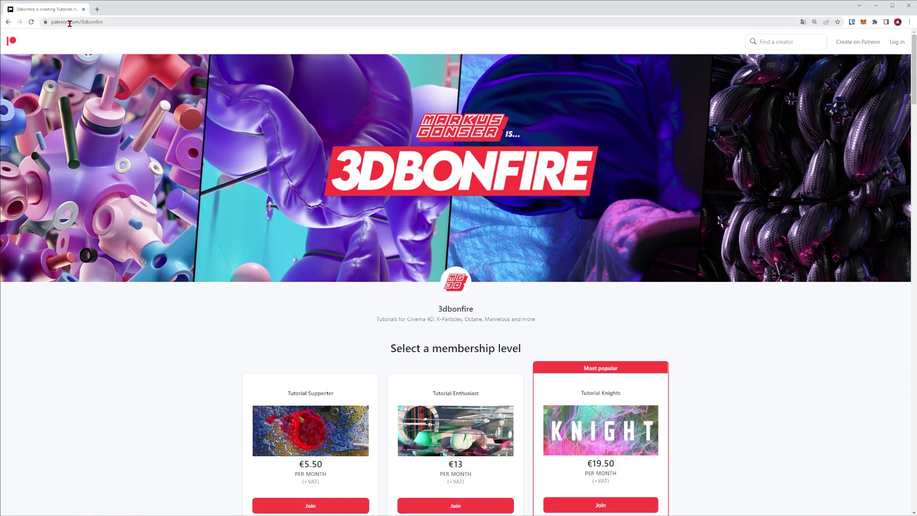
scroll(366, 279, down, 3)
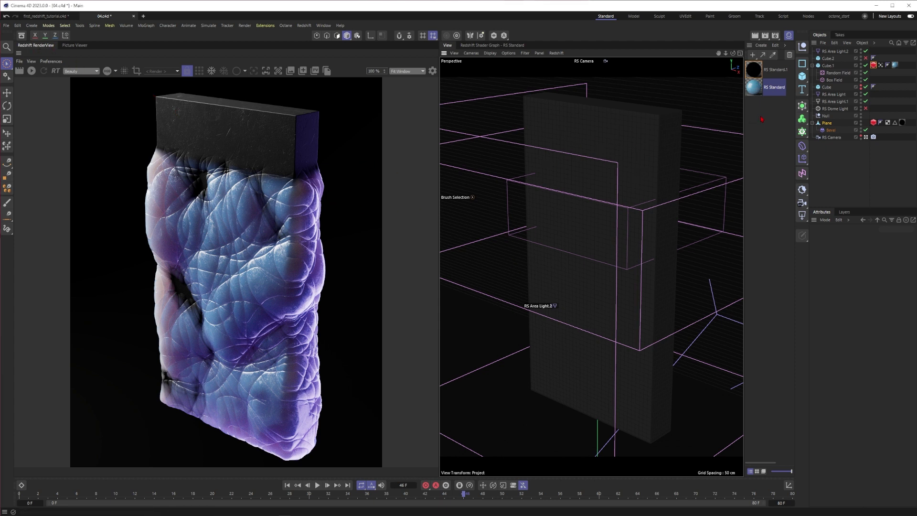
Open the blue RS Standard material in the shader graph and select the RS Color Layer node in the upper branch.
click(755, 88)
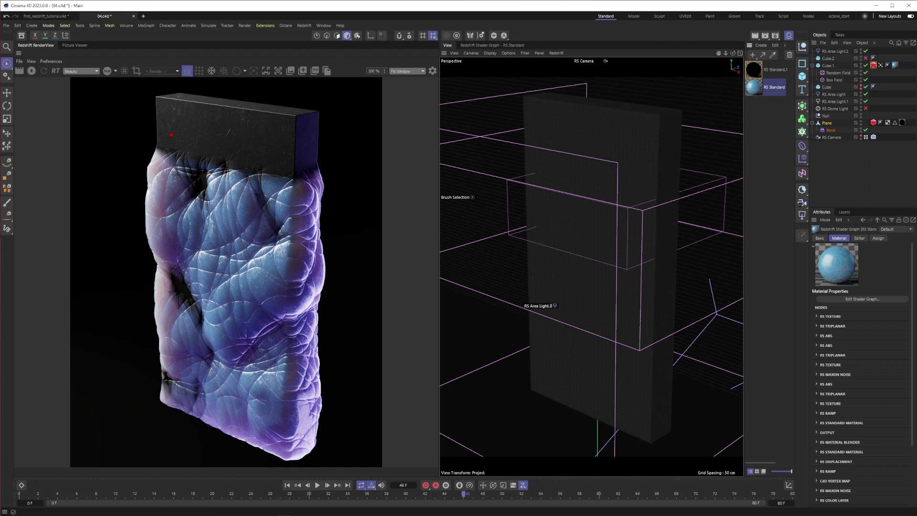
click(762, 112)
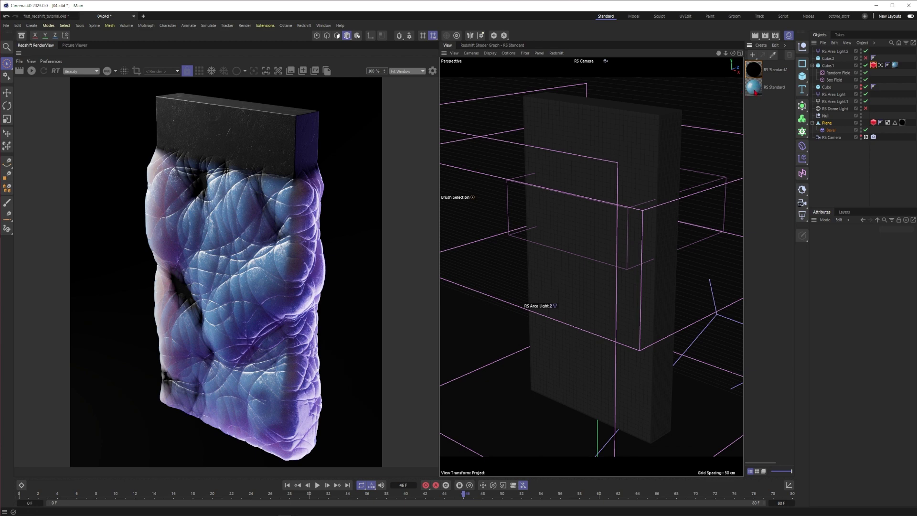
double_click(754, 87)
drag(283, 128, 508, 266)
drag(489, 244, 432, 191)
click(401, 127)
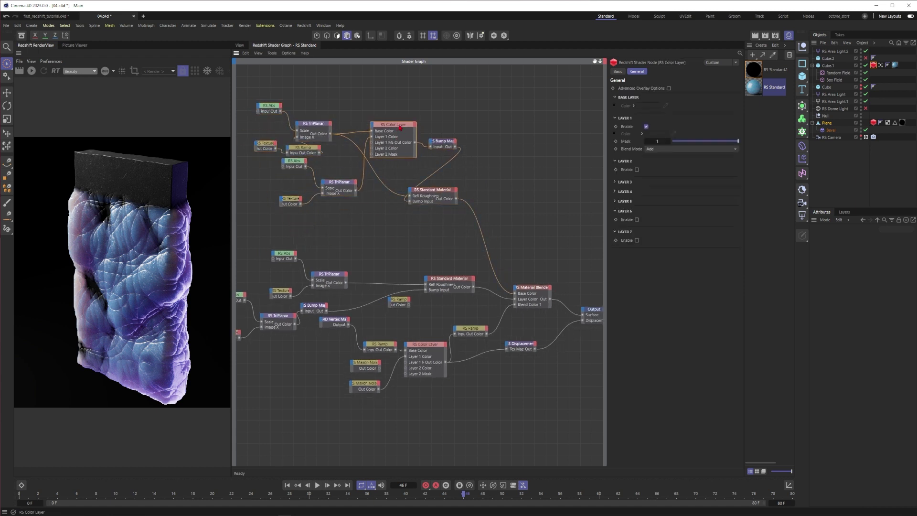
Spread out the upper branch by repositioning its RS Color Layer, RS Bump Map and RS Standard Material nodes.
drag(400, 127, 397, 131)
drag(432, 190, 484, 187)
drag(448, 145, 445, 159)
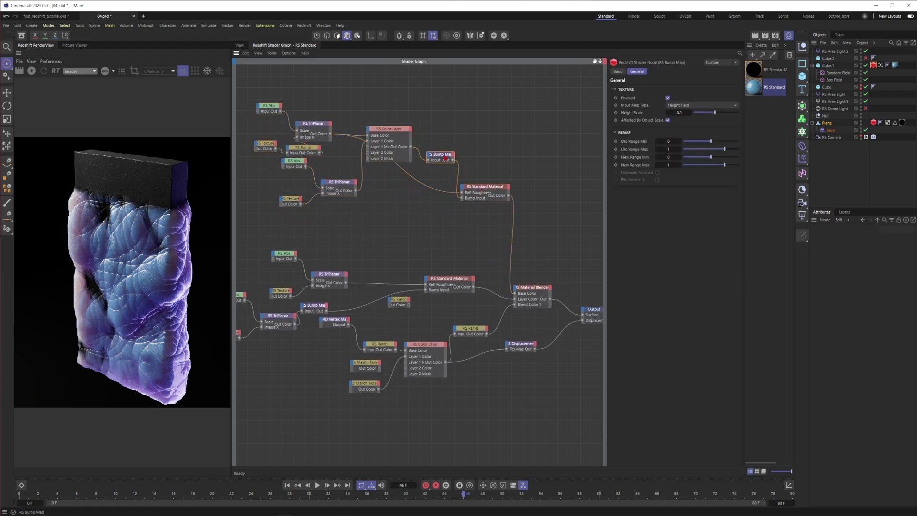
drag(389, 130, 399, 159)
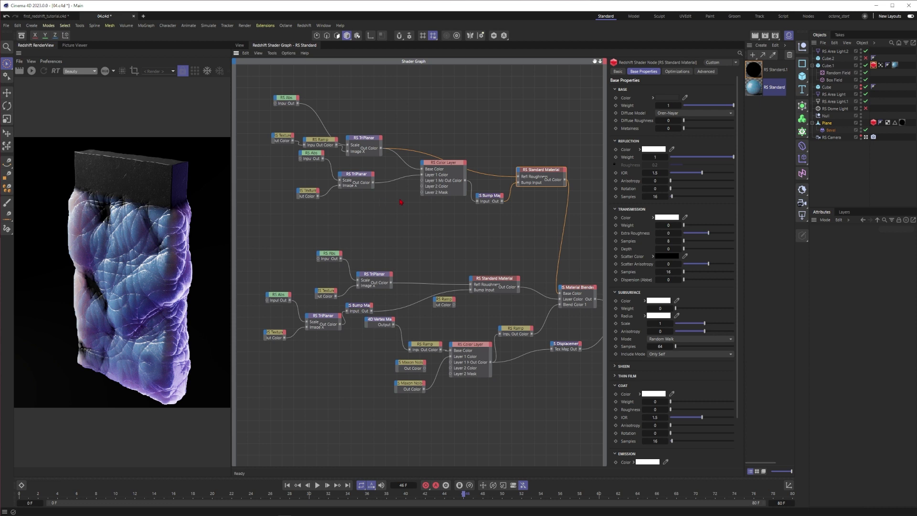
Widen the node graph area by narrowing the render view and the node settings area beside it.
middle_drag(401, 202, 390, 223)
scroll(425, 259, up, 2)
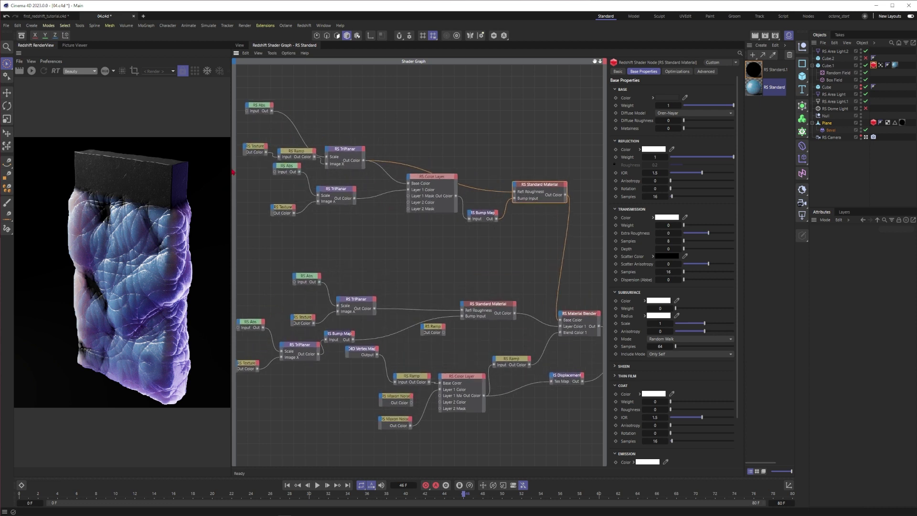
drag(233, 173, 197, 176)
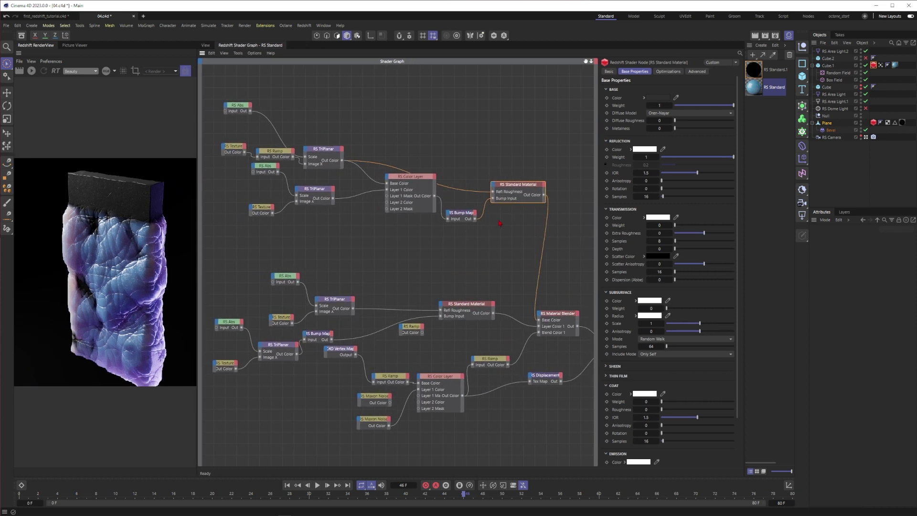
drag(596, 169, 638, 168)
scroll(428, 239, up, 2)
middle_drag(427, 238, 463, 257)
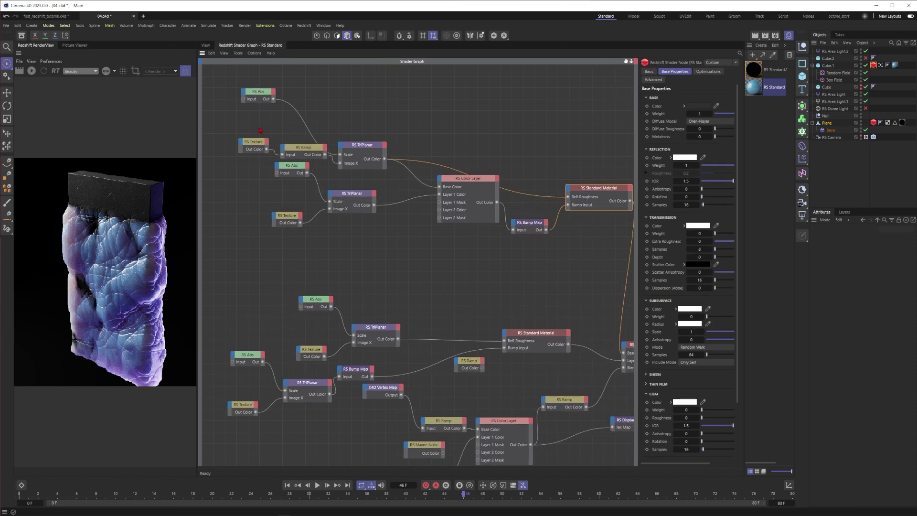
Select all nodes of the upper branch through its RS Standard Material and shift the group slightly left in the graph.
middle_drag(293, 156, 304, 166)
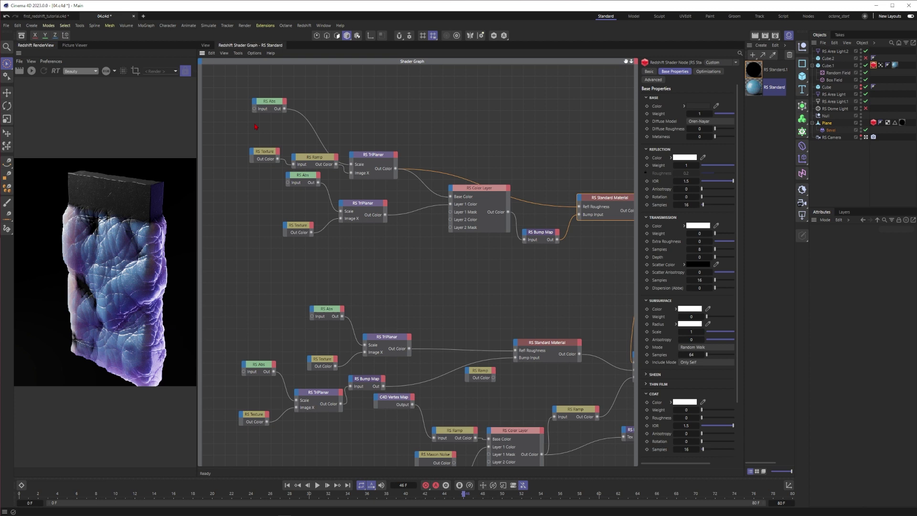
middle_drag(255, 126, 280, 140)
scroll(420, 257, up, 2)
middle_drag(420, 258, 327, 261)
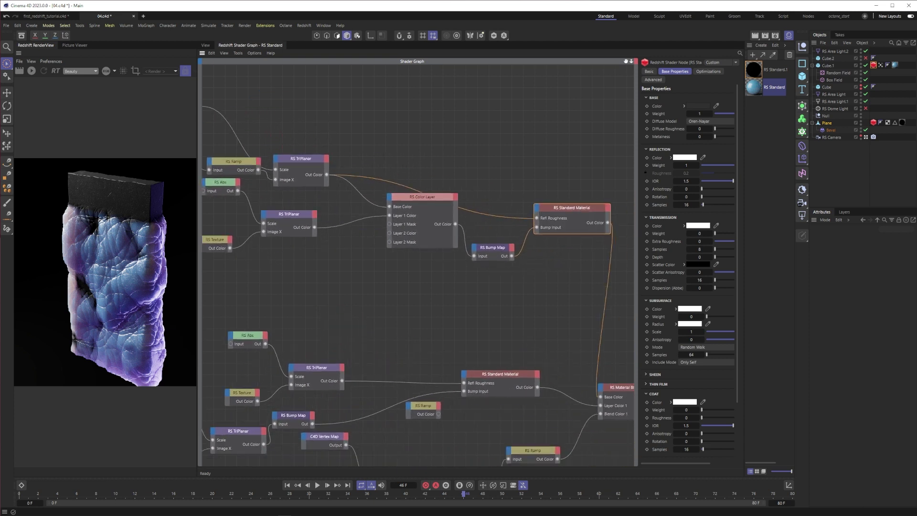
scroll(458, 345, down, 5)
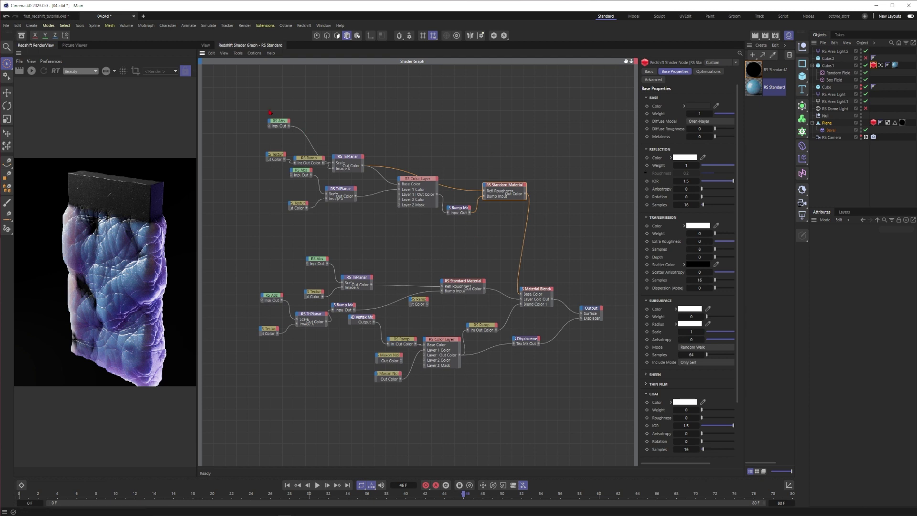
drag(270, 112, 460, 170)
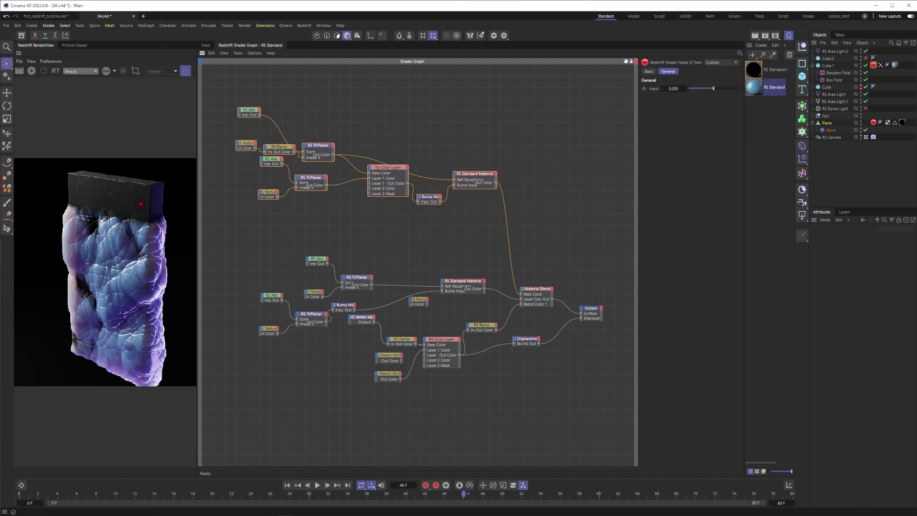
scroll(354, 201, up, 3)
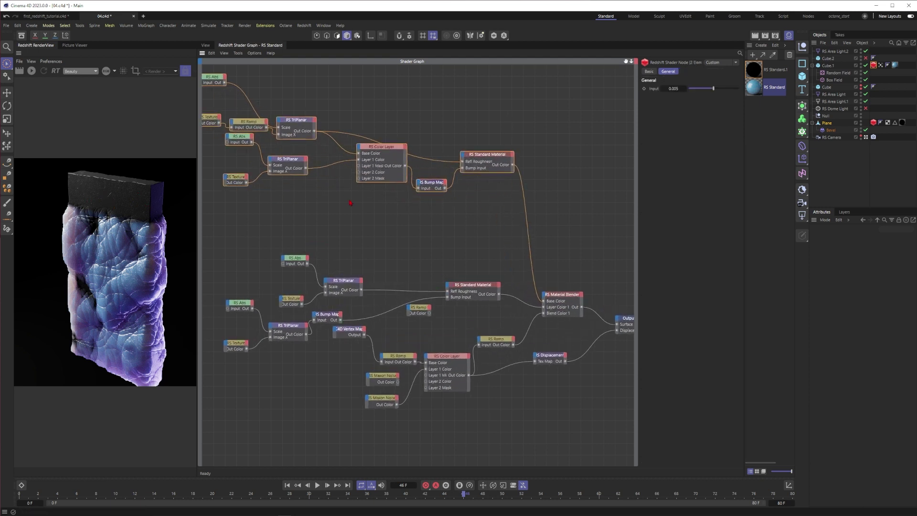
Turn off the geometry override in Cube.1's Redshift Object tag.
click(874, 65)
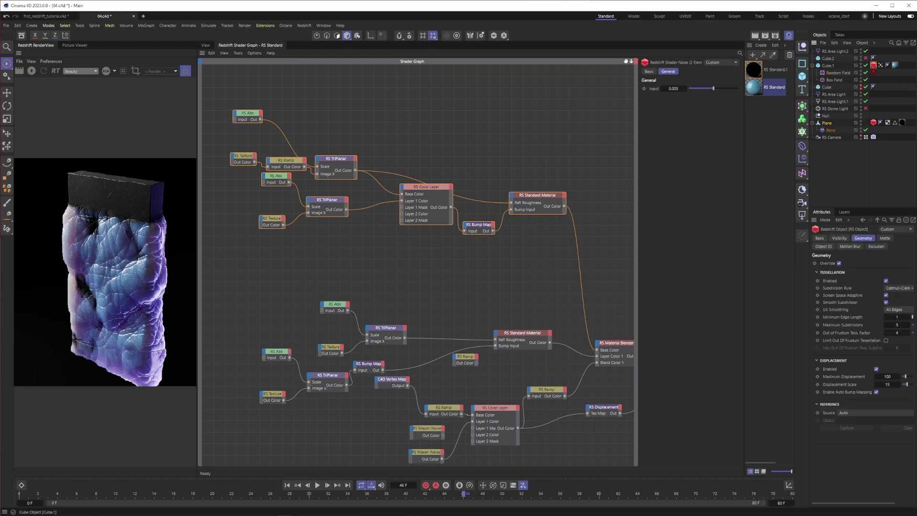
click(839, 263)
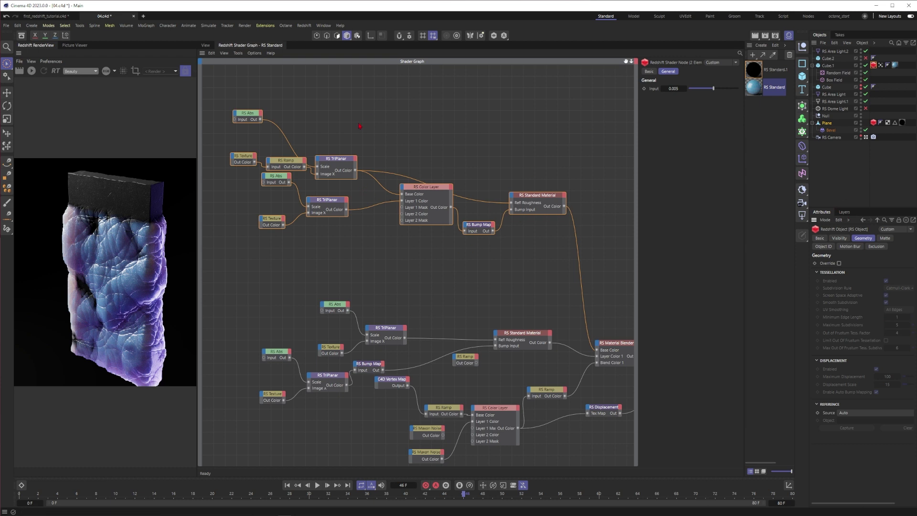
click(341, 125)
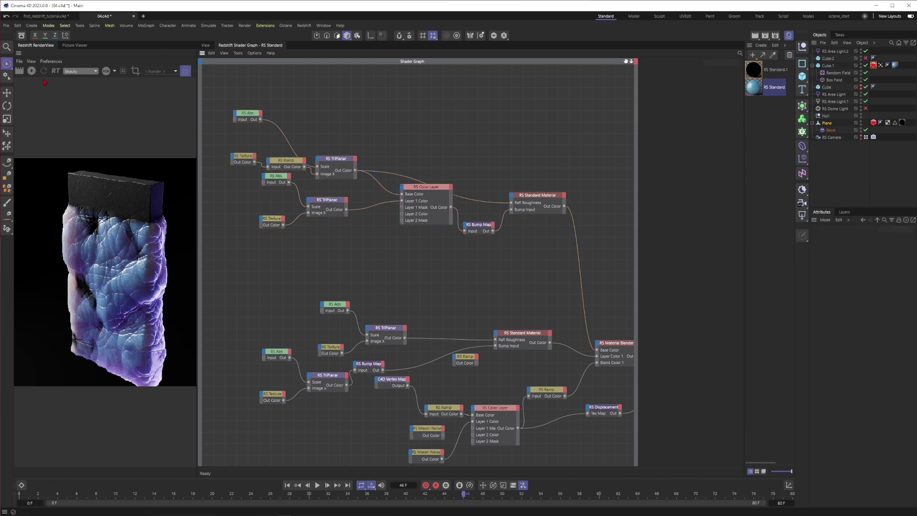
Start the live Redshift render and widen the render view.
click(31, 70)
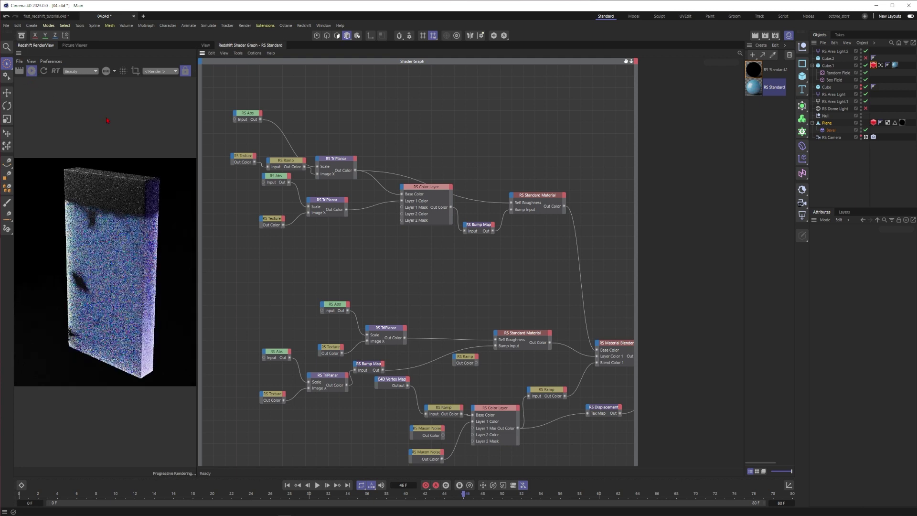
drag(196, 167, 220, 166)
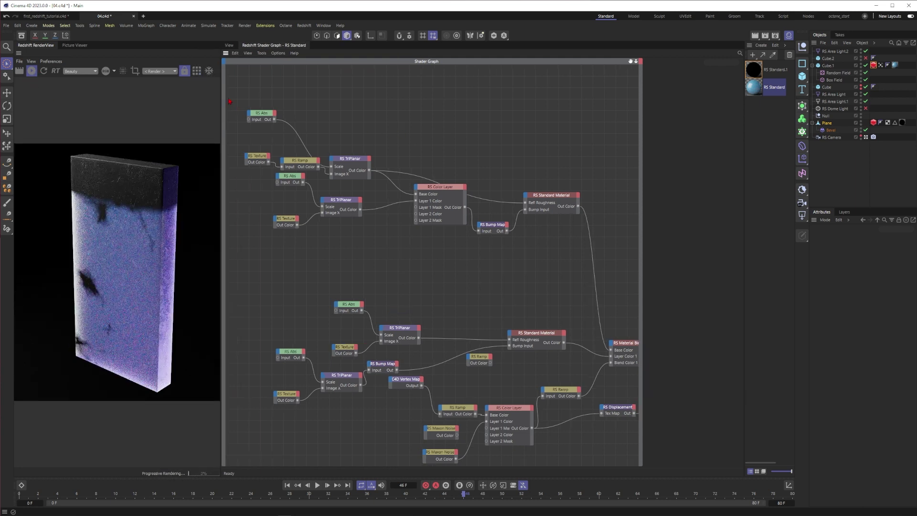
Select the upper branch from its RS Abs and RS Texture inputs to its RS Standard Material to examine that layer's setup.
mouse_move(246, 92)
mouse_down()
mouse_move(451, 216)
mouse_move(575, 261)
mouse_up()
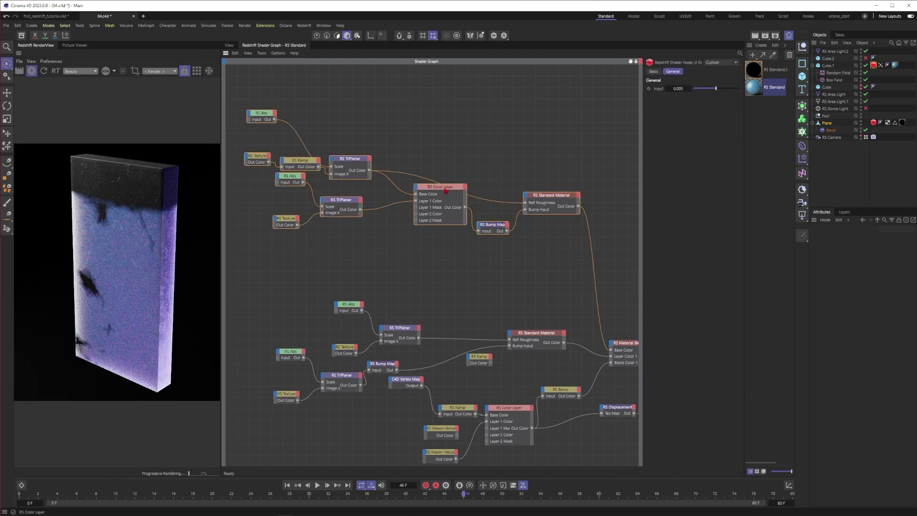
drag(450, 195, 449, 195)
middle_drag(388, 246, 360, 203)
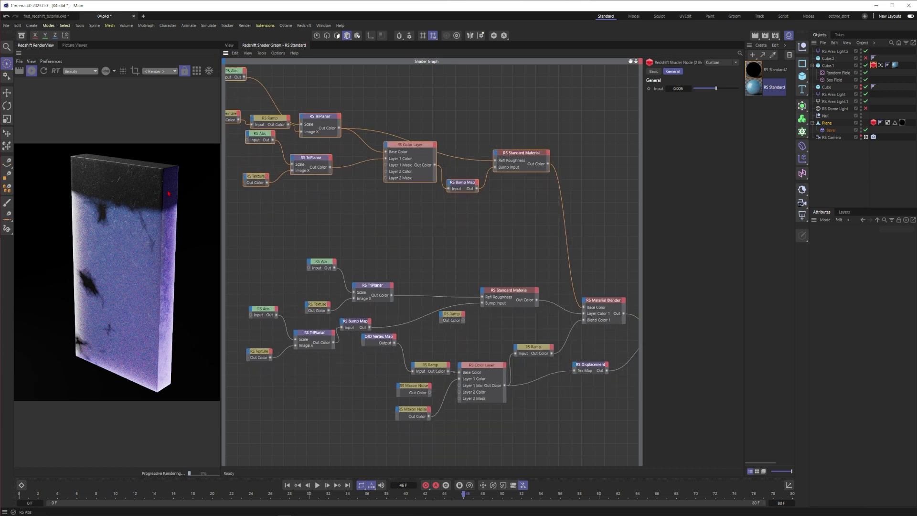
middle_drag(379, 253, 380, 200)
drag(603, 234, 609, 216)
Select all nodes of the middle branch, including its loose RS Ramp, and move them left, away from the RS Material Blender.
drag(502, 186, 280, 253)
middle_drag(227, 213, 297, 211)
shift+drag(296, 211, 358, 286)
drag(566, 217, 475, 196)
scroll(475, 183, down, 2)
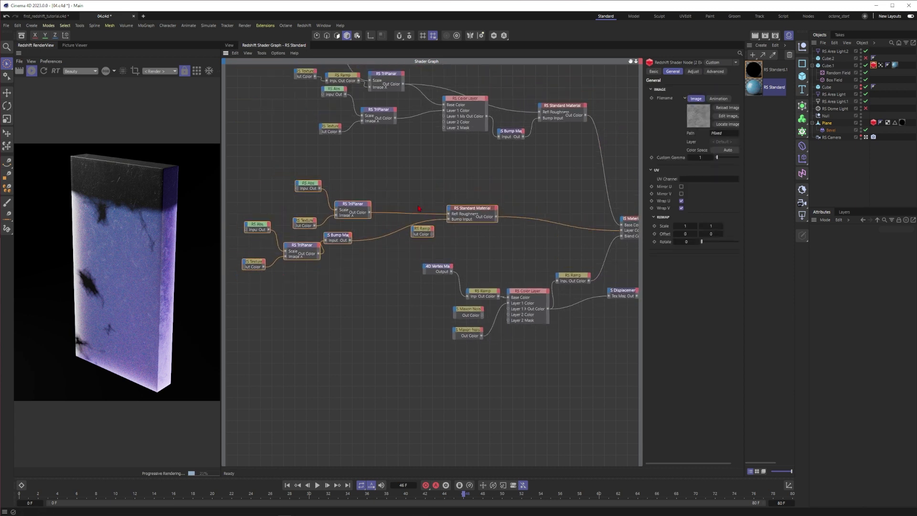
Examine the base, transmission and subsurface settings of the middle branch's RS Standard Material.
middle_drag(437, 185, 389, 204)
drag(432, 235, 433, 233)
click(433, 232)
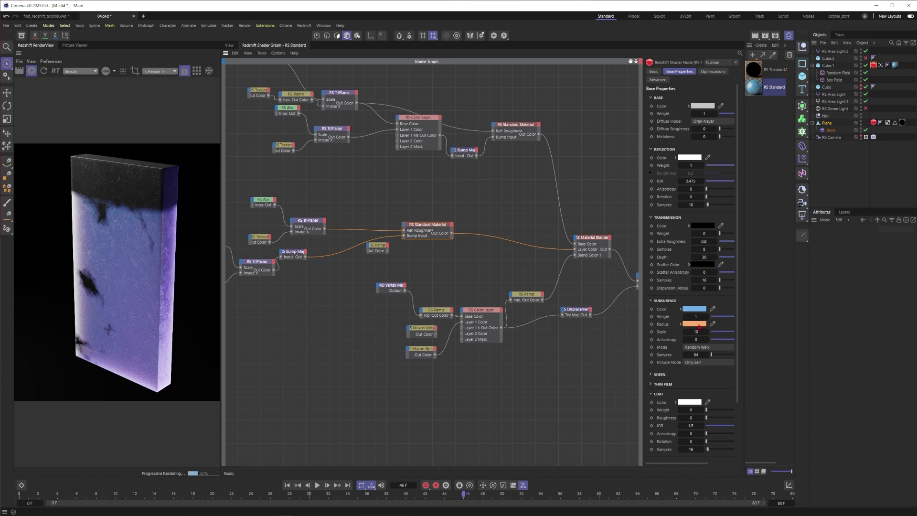
click(432, 208)
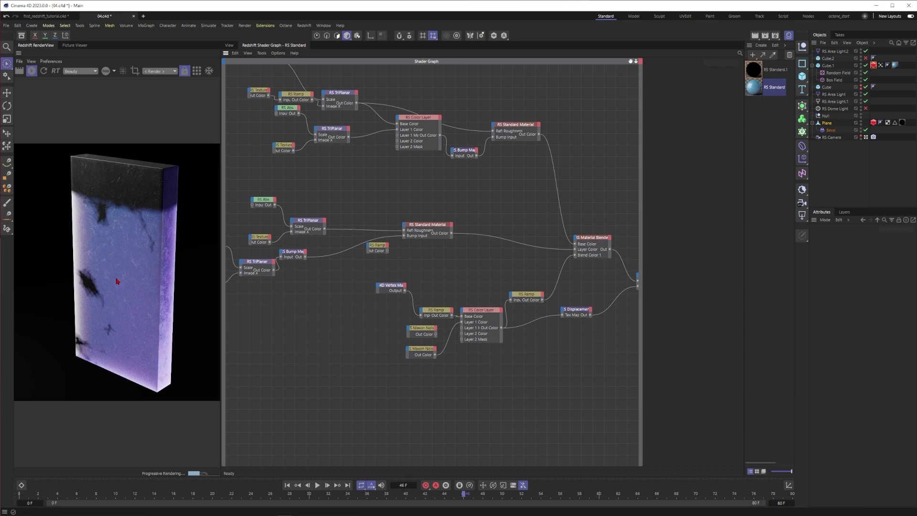
Nudge the middle branch's texture, triplanar, bump and material nodes slightly within the graph.
middle_drag(503, 231, 467, 225)
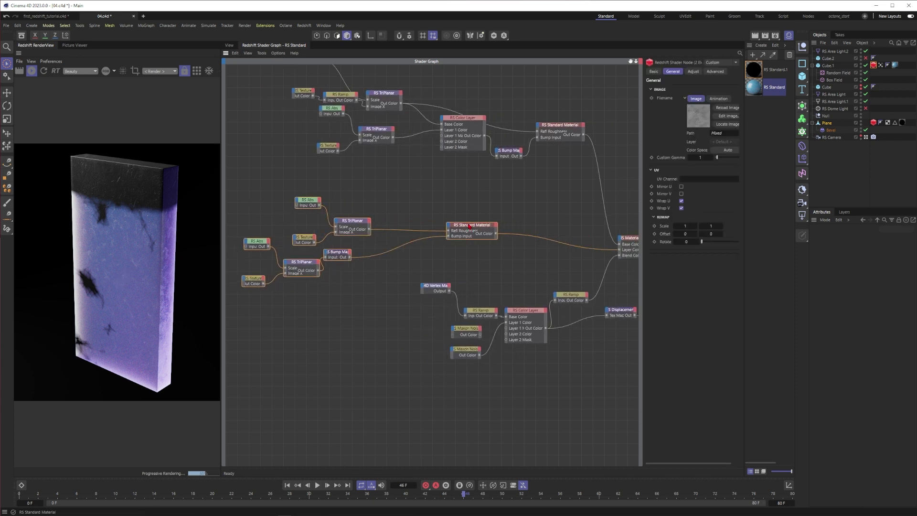
drag(467, 225, 464, 227)
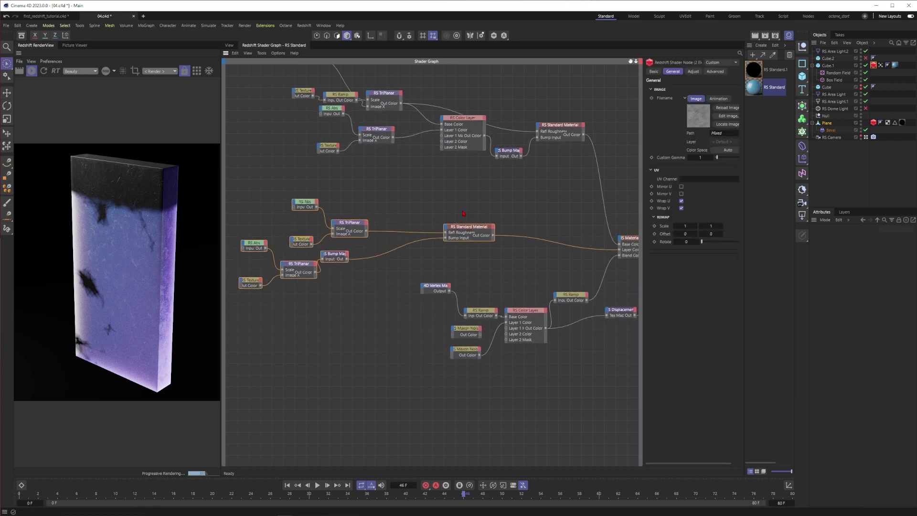
mouse_move(458, 205)
middle_down()
mouse_move(392, 206)
mouse_move(448, 208)
middle_up()
Check the two RS Standard Material nodes and move the RS Material Blender that joins them slightly up.
scroll(391, 206, down, 1)
drag(458, 130, 455, 128)
drag(375, 226, 384, 230)
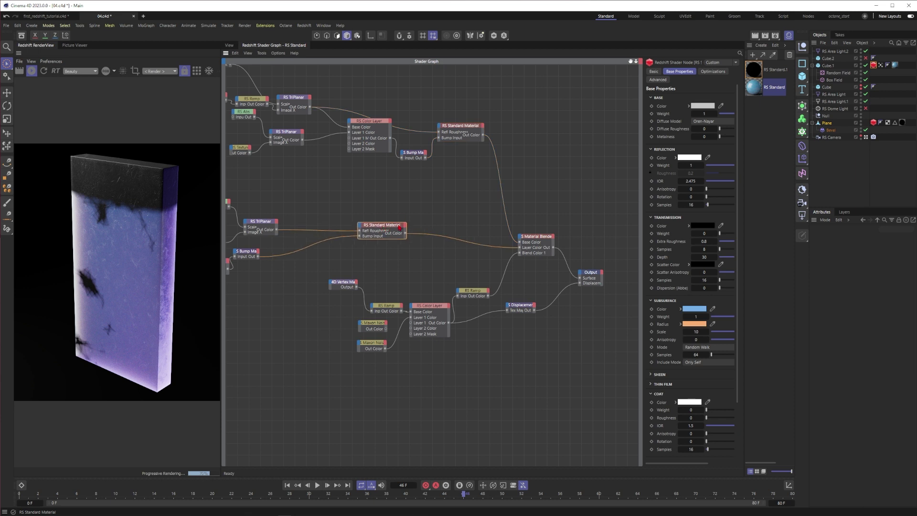
drag(555, 245, 557, 236)
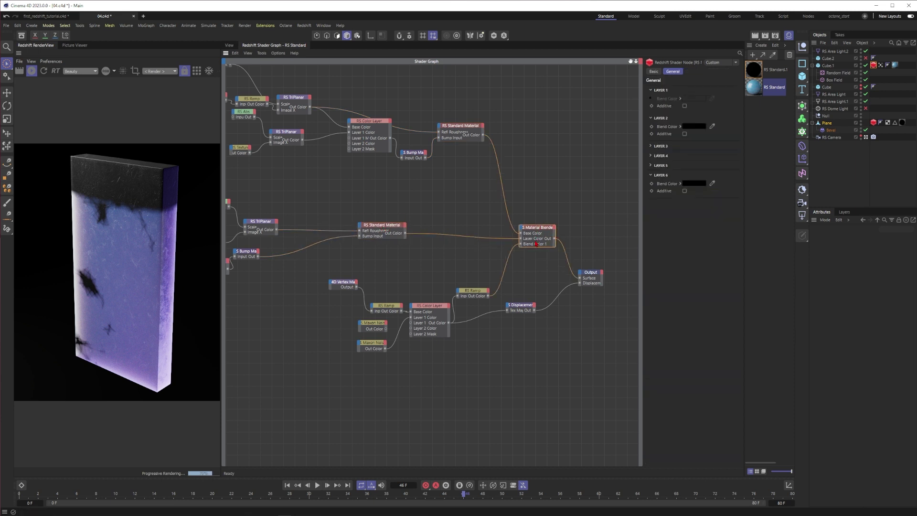
Select the lower mask branch with the C4D Vertex Map, RS Ramp, RS Maxon Noise and RS Color Layer nodes to examine it.
scroll(530, 234, up, 2)
drag(469, 278, 292, 382)
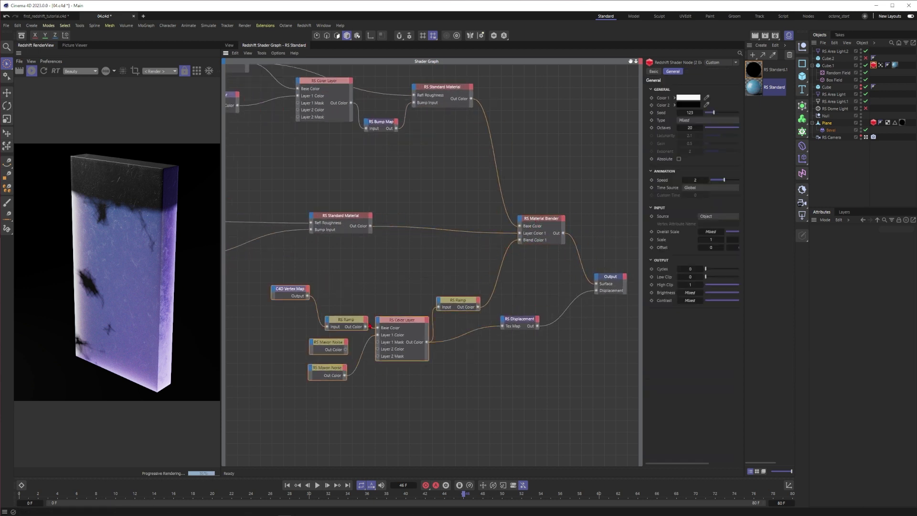
middle_drag(367, 300, 386, 296)
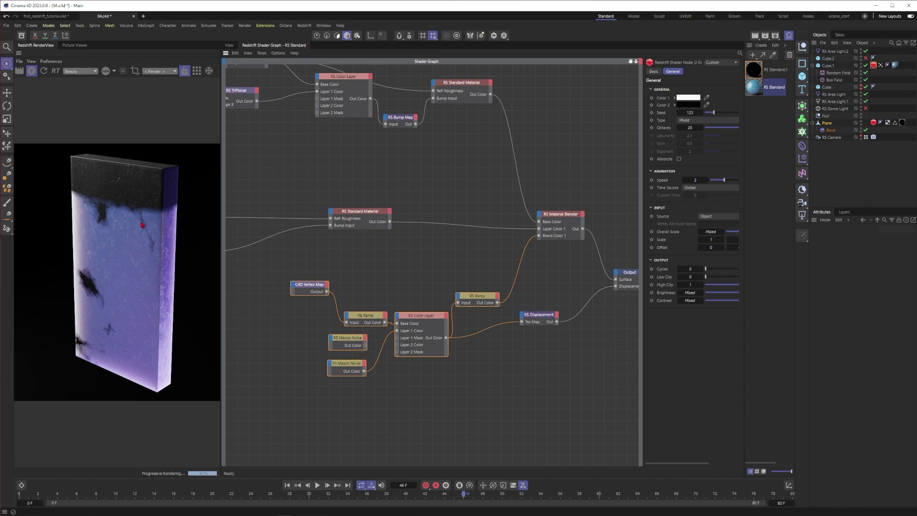
middle_drag(451, 258, 442, 253)
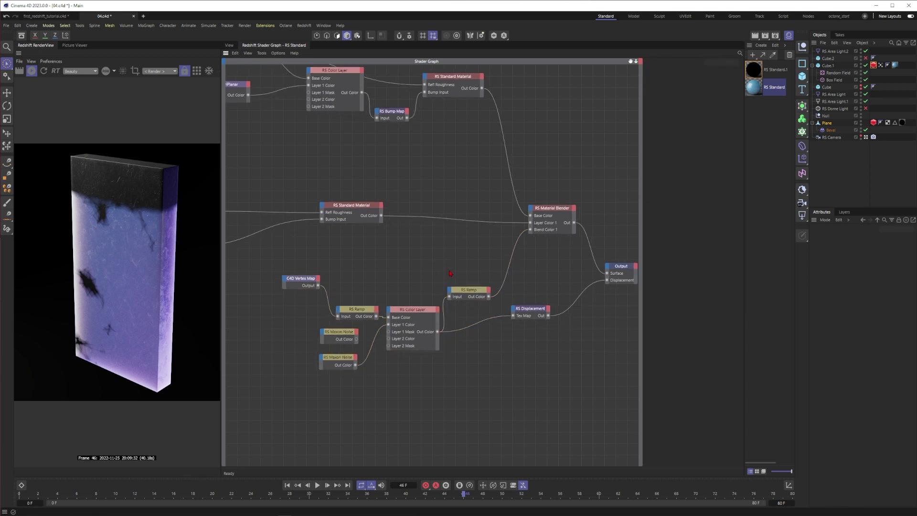
Examine the settings of the C4D Vertex Map node and of the RS Standard Material feeding the blender's Layer Color 1.
click(303, 285)
drag(303, 285, 295, 285)
middle_drag(550, 231, 508, 240)
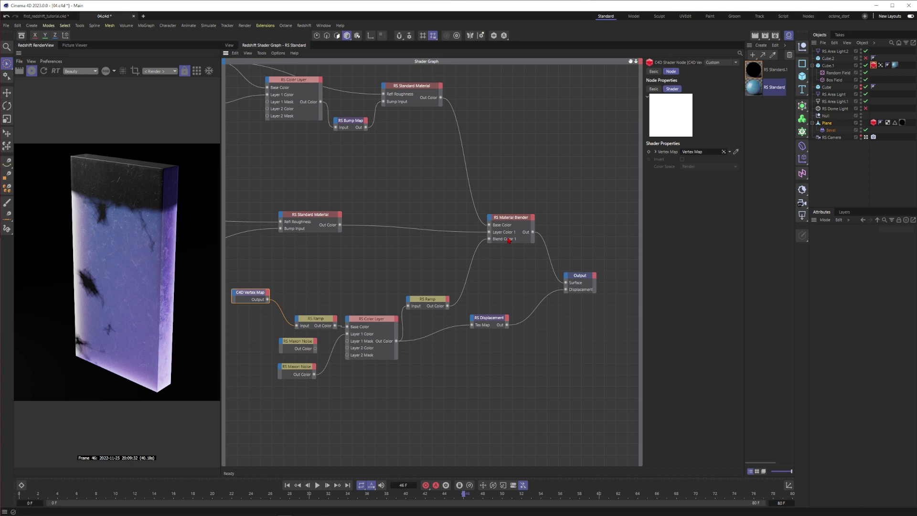
drag(334, 212, 336, 213)
middle_drag(298, 197, 346, 207)
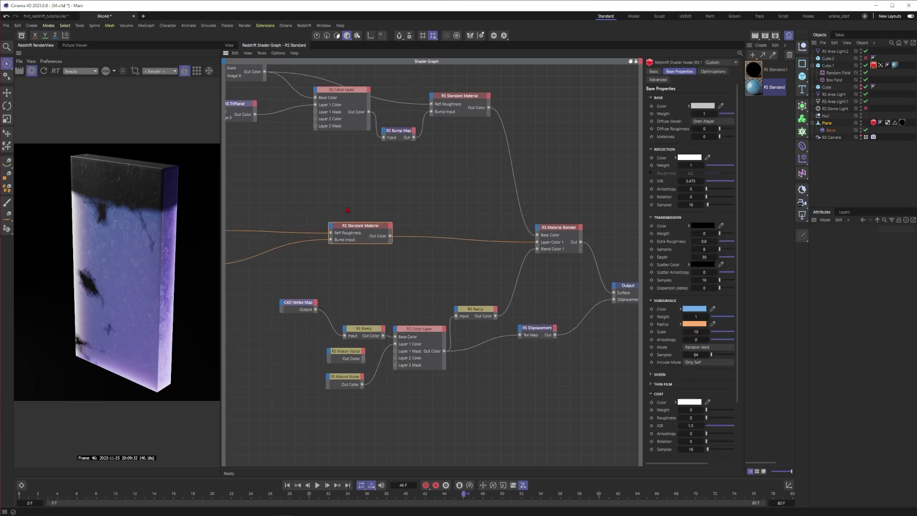
Preview the C4D Vertex Map in the render by connecting its output to the Output node's Surface input.
click(306, 307)
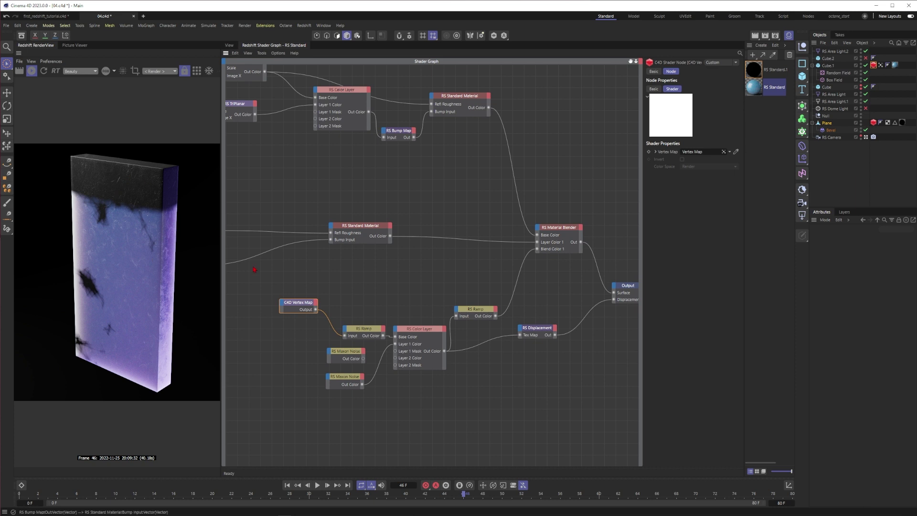
drag(288, 302, 287, 301)
key(q)
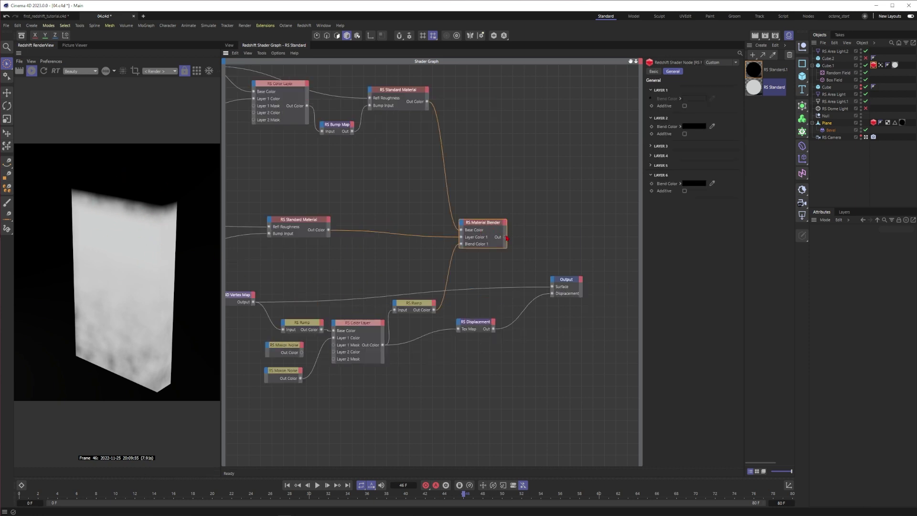
Reconnect the RS Material Blender to the Output node's Surface input and move the blender node slightly up.
drag(505, 238, 552, 286)
middle_drag(472, 241, 542, 244)
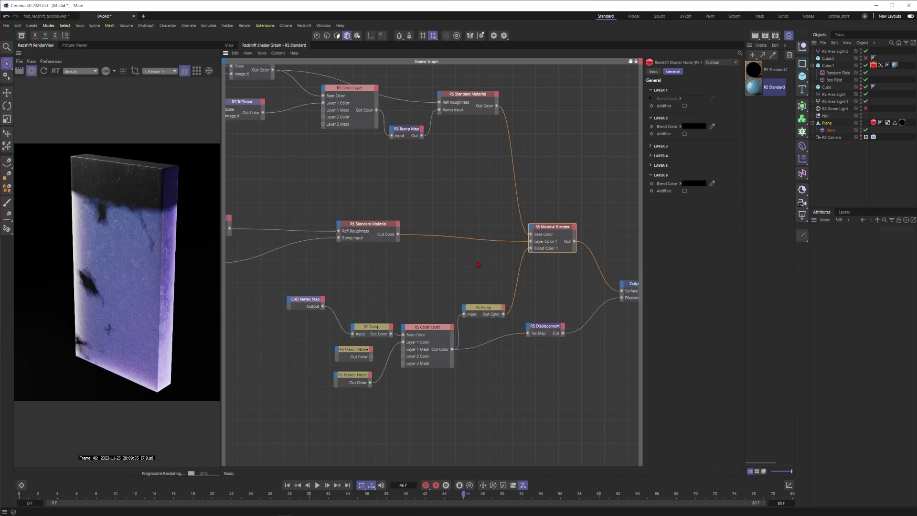
alt+right_drag(448, 273, 505, 256)
middle_drag(418, 204, 394, 243)
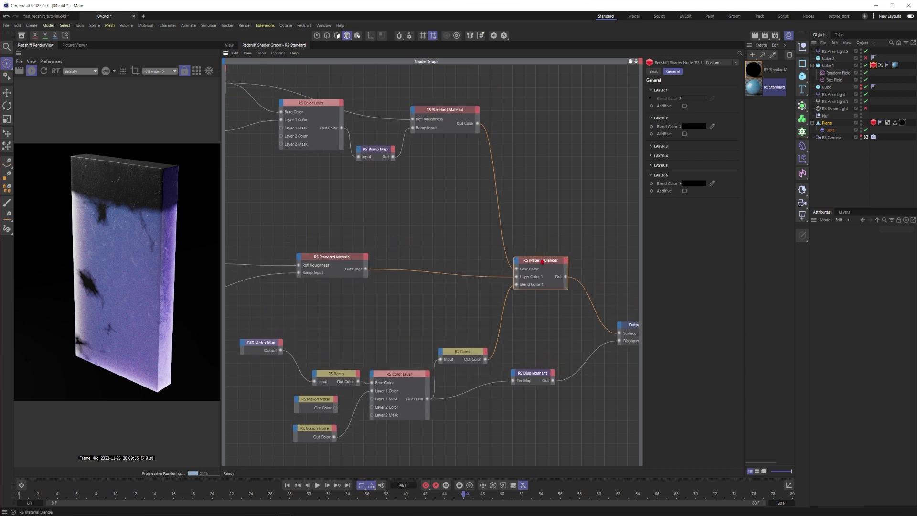
drag(534, 266, 545, 255)
Shift the upper branch's RS Standard Material, RS Bump Map and RS Color Layer nodes slightly down.
mouse_move(438, 123)
mouse_down()
mouse_move(454, 147)
mouse_move(448, 137)
mouse_up()
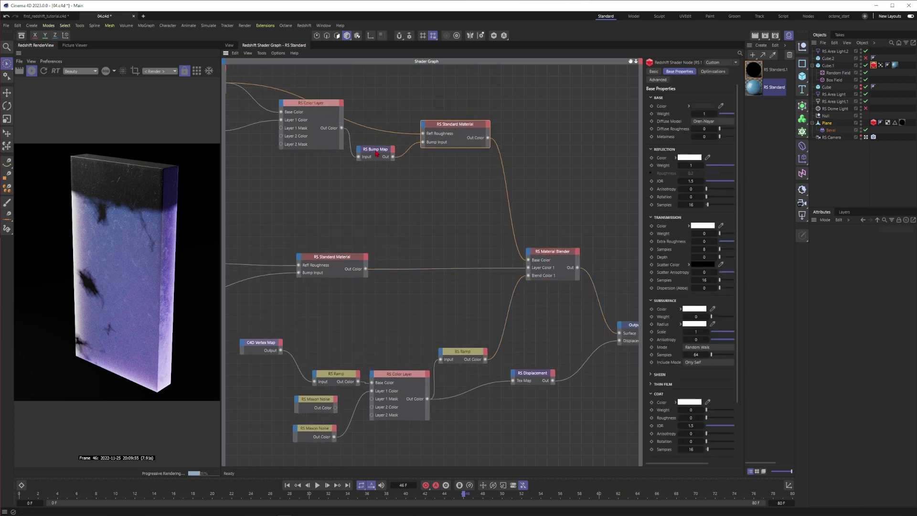
drag(379, 150, 379, 157)
drag(316, 105, 310, 139)
middle_drag(292, 122, 389, 183)
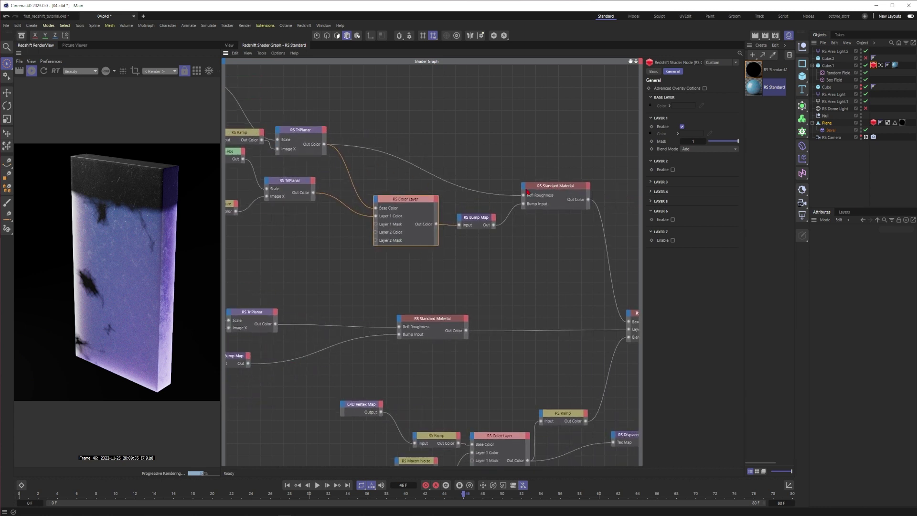
Preview the upper RS Standard Material alone in the render by connecting it to the Output node's Surface input.
click(551, 189)
middle_drag(550, 189, 421, 166)
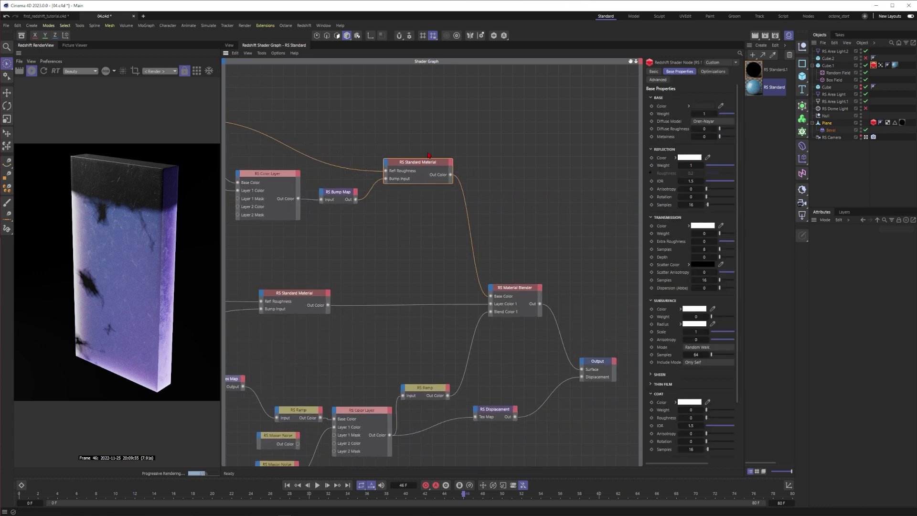
key(o)
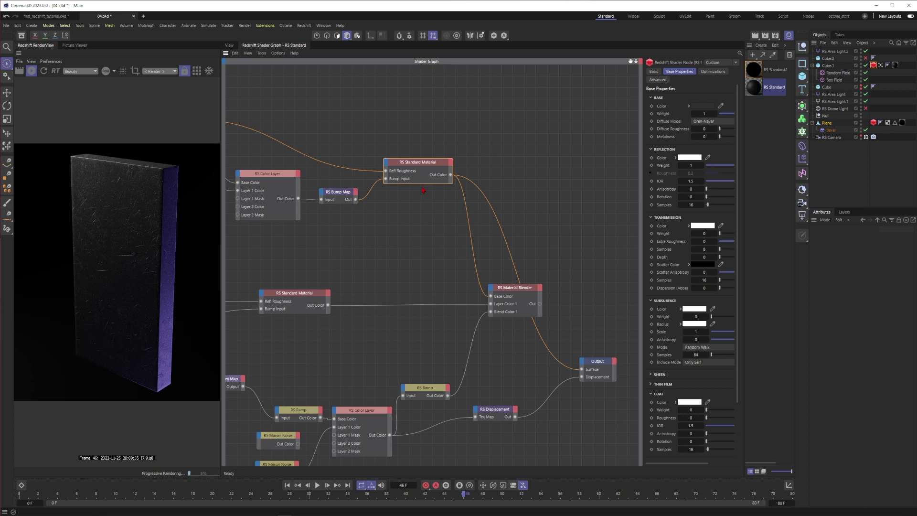
Examine the RS Texture and RS TriPlanar nodes feeding the upper material's roughness and bump, moving the lower RS Texture slightly aside.
middle_drag(300, 131, 469, 160)
middle_drag(254, 122, 290, 125)
click(255, 135)
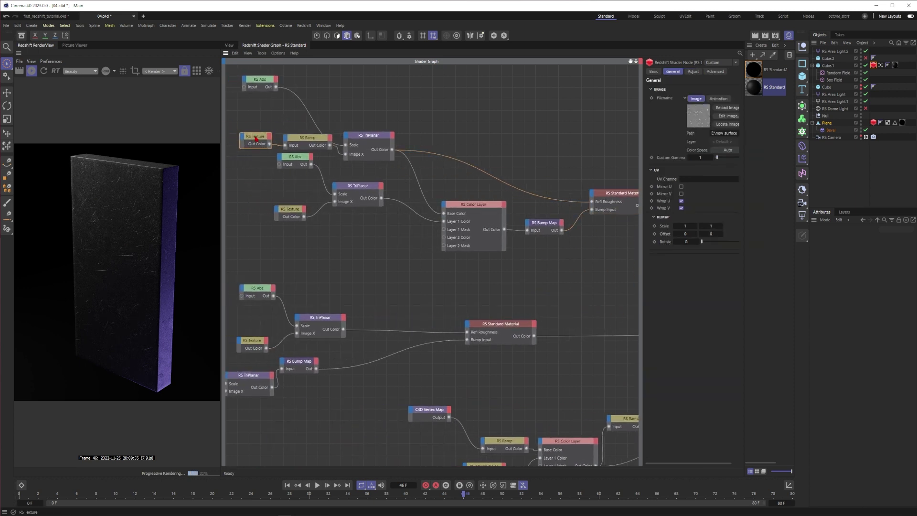
middle_drag(607, 198, 579, 182)
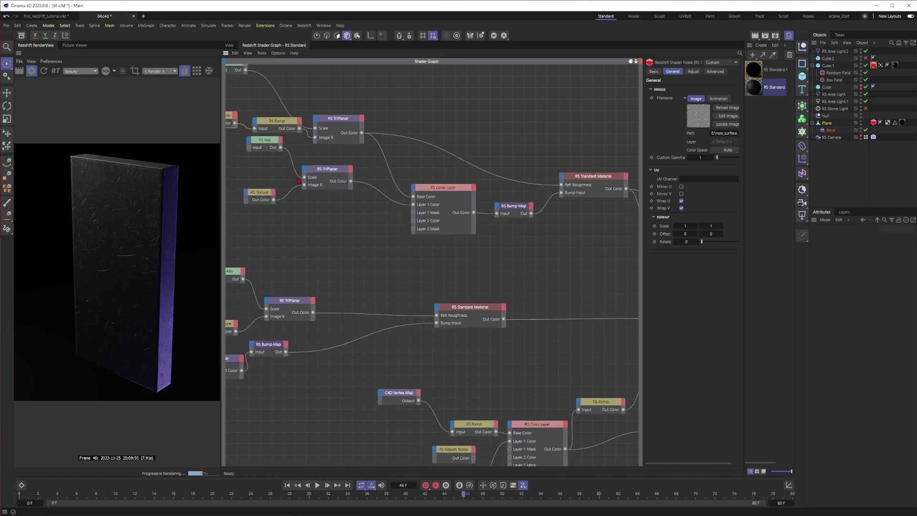
drag(259, 188, 254, 182)
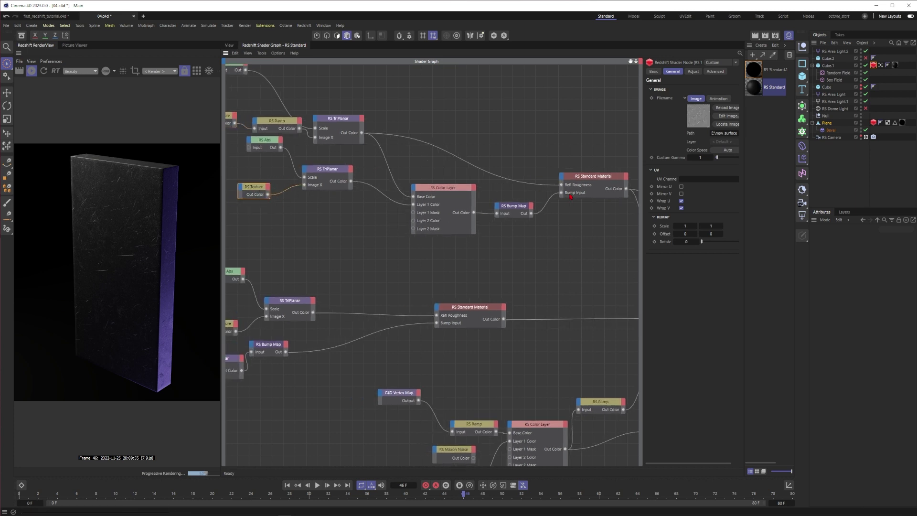
middle_drag(245, 132, 330, 154)
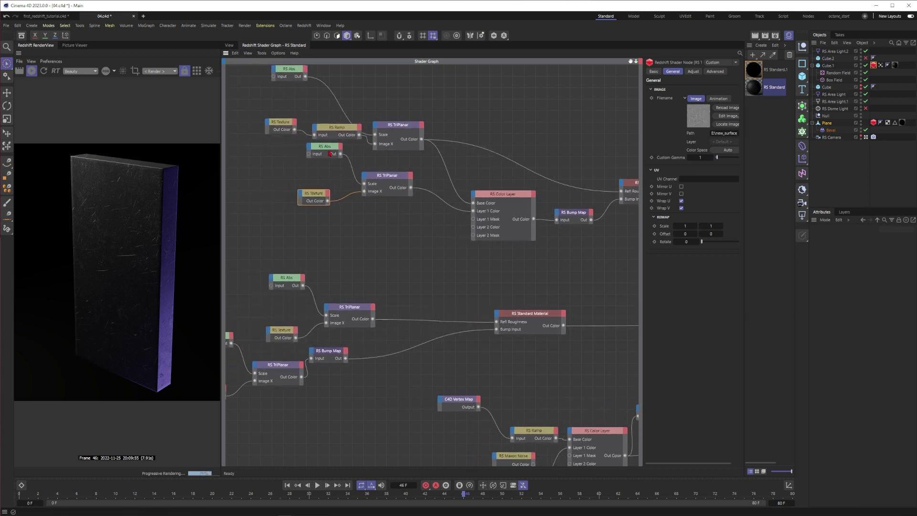
middle_drag(546, 170, 299, 113)
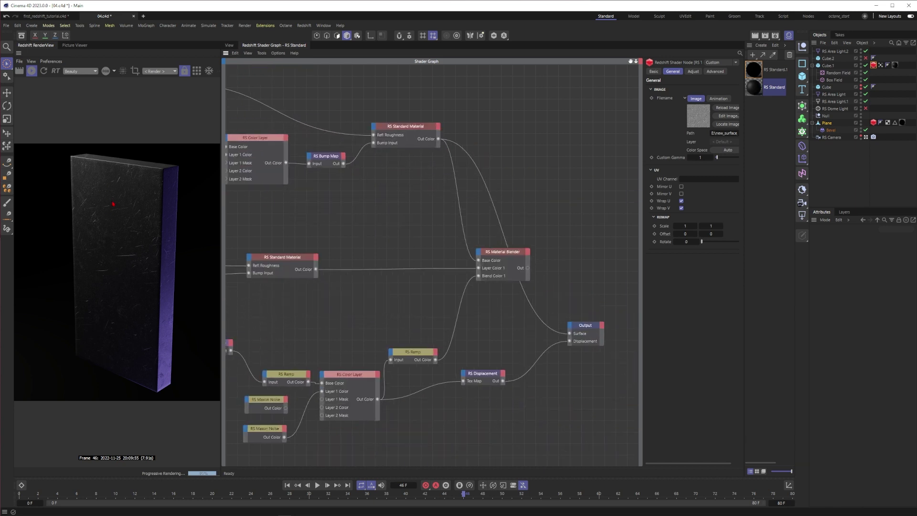
Preview the RS Standard Material feeding Layer Color 1 through the Output's Surface input and restore the RS Material Blender connection.
middle_drag(391, 280, 453, 204)
click(358, 191)
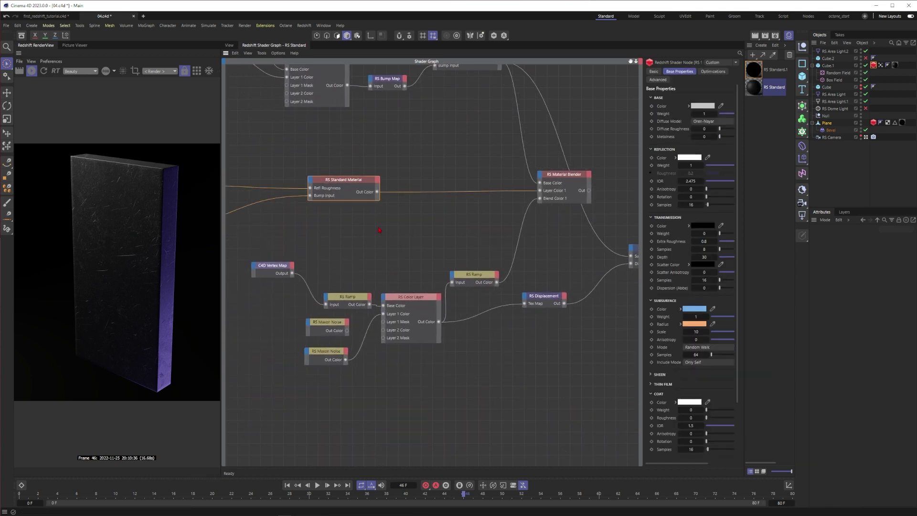
middle_drag(306, 235, 246, 243)
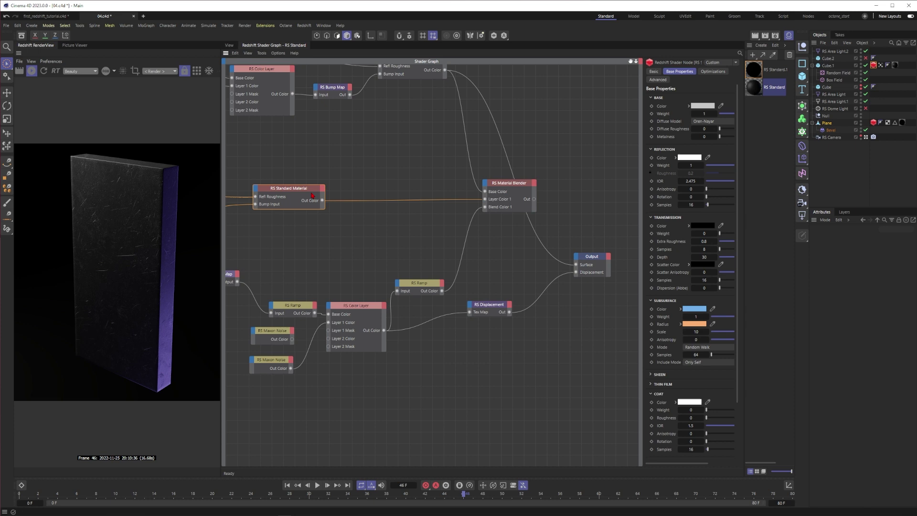
drag(322, 200, 585, 262)
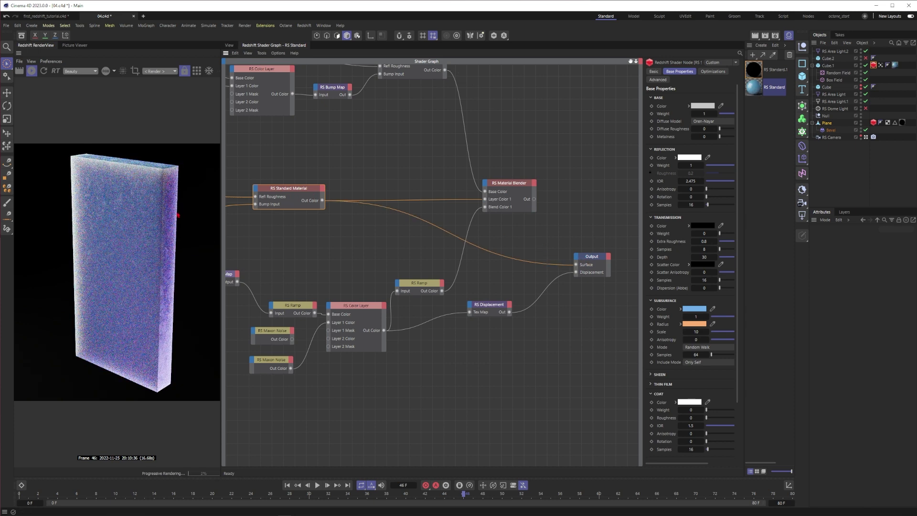
ctrl+shift+click(517, 187)
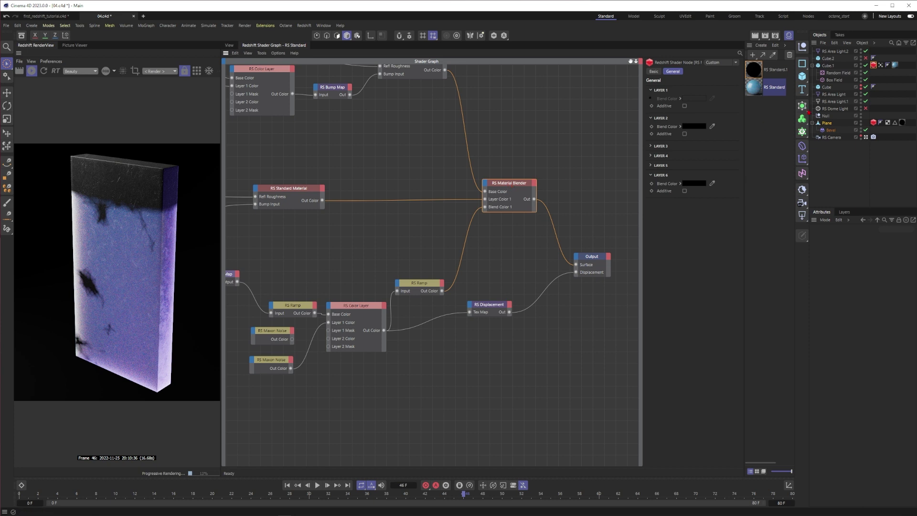
Preview the displacement by enabling the geometry override in Cube.1's Redshift Object tag, and turn the override off again.
click(874, 65)
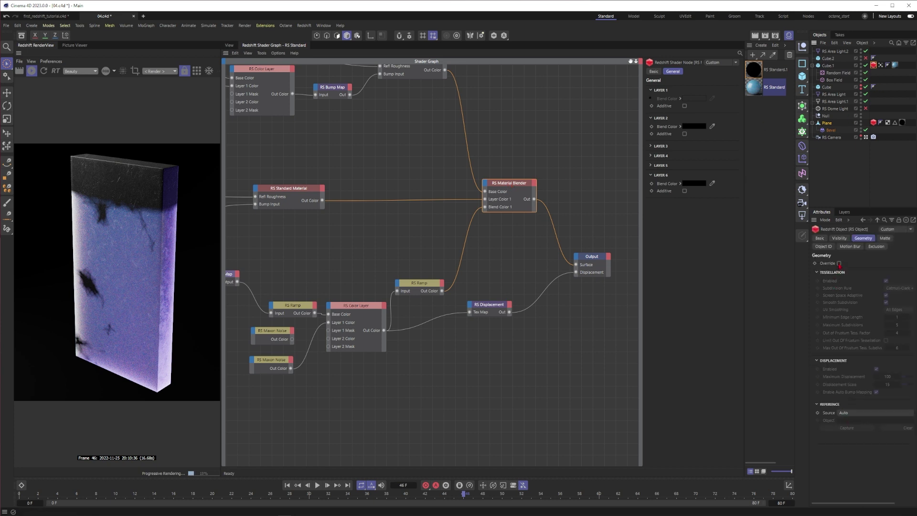
click(839, 264)
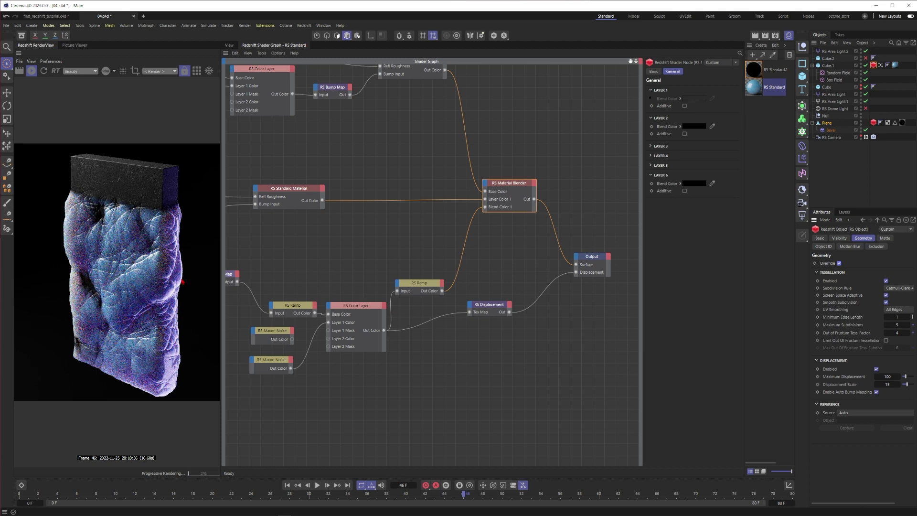
click(839, 263)
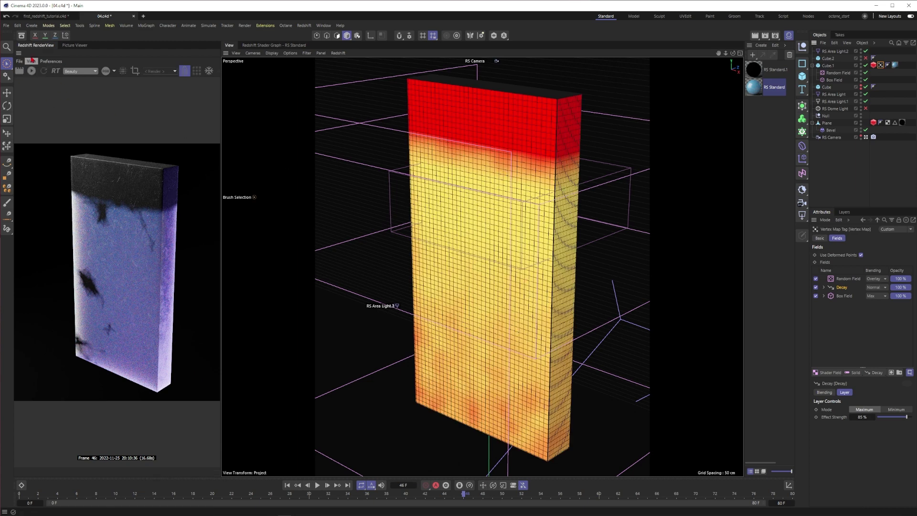
Play and pause the animation repeatedly to watch the vertex map spread over the cube.
click(318, 485)
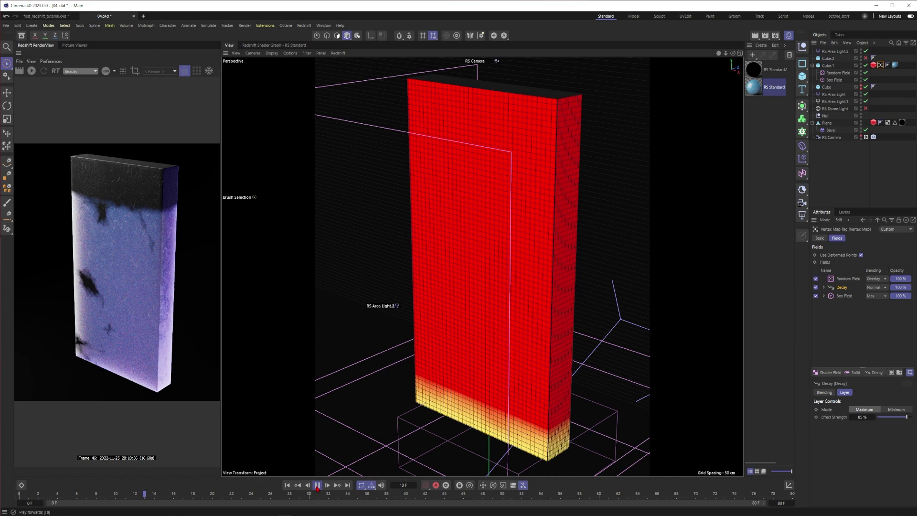
click(317, 486)
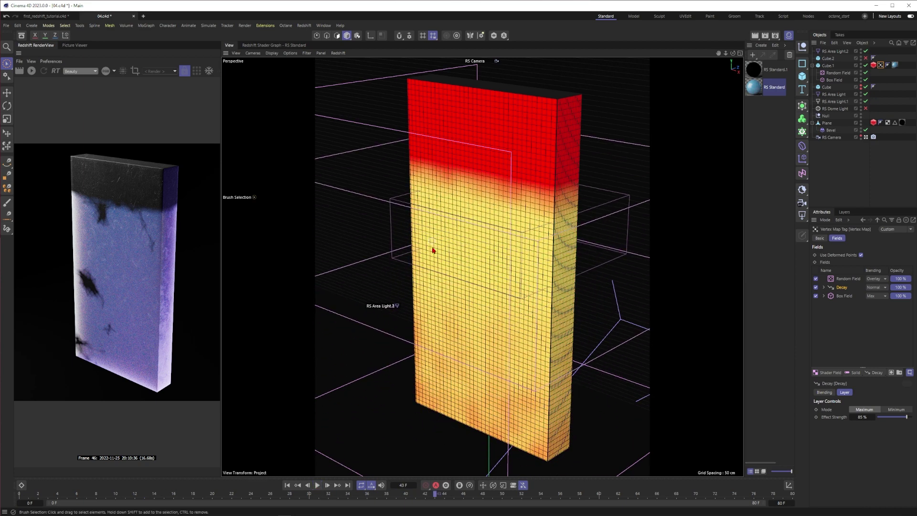
click(317, 485)
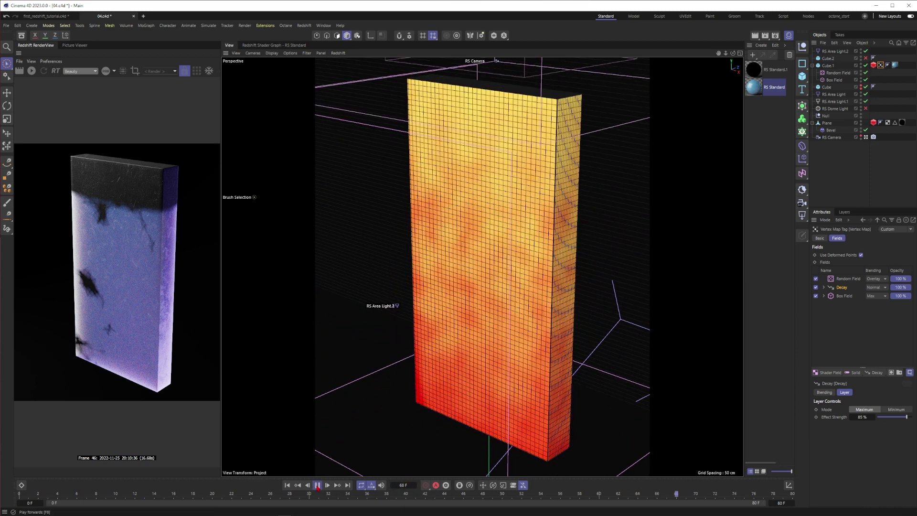
click(318, 485)
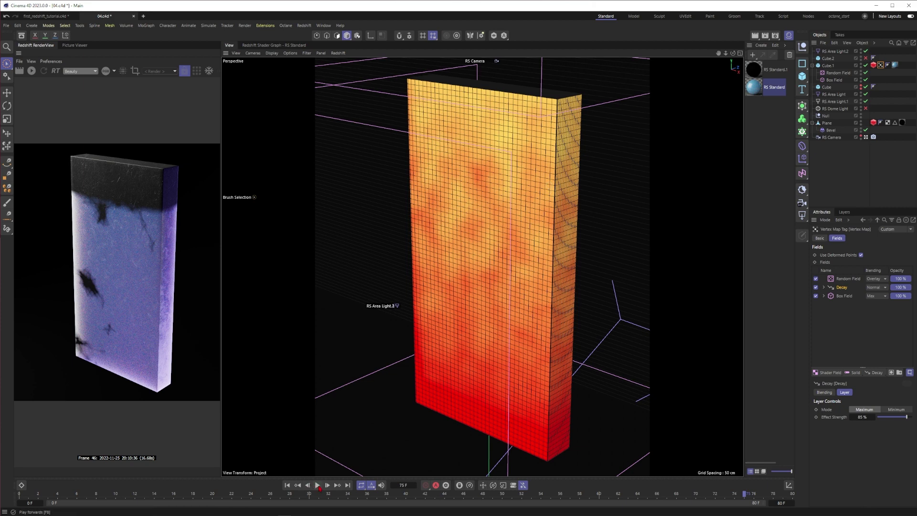
click(317, 485)
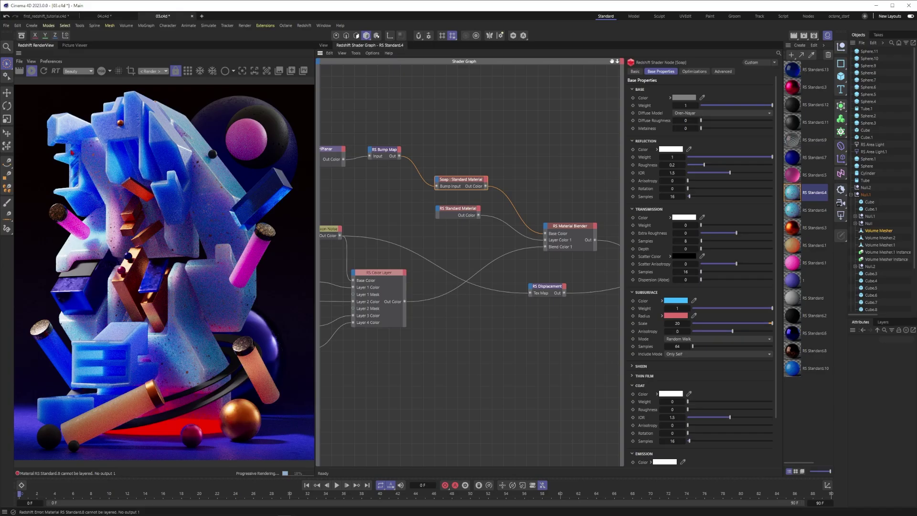
Check the sculpture in the viewport, select the RS Standard.4 material and show its shader graph.
click(320, 47)
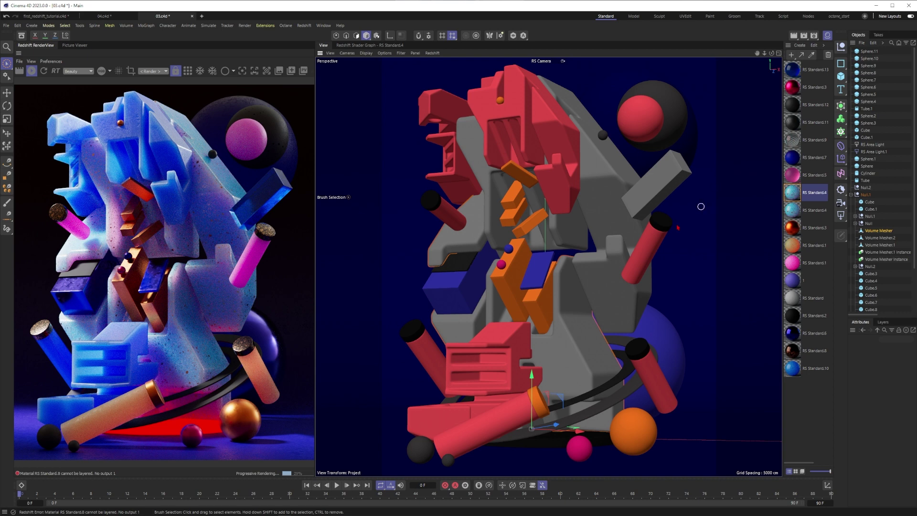
click(793, 193)
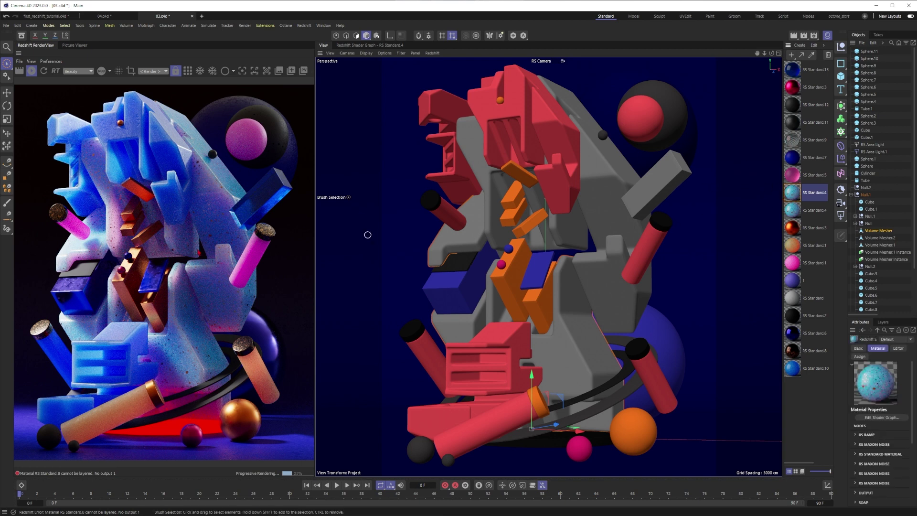
click(375, 48)
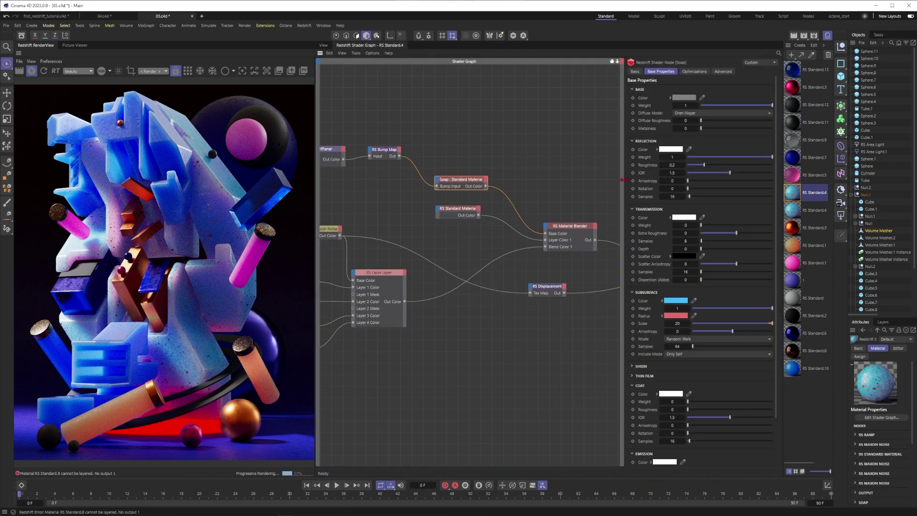
Resize the layout to give the shader graph more room beside the render preview and the node settings.
drag(624, 180, 670, 182)
drag(720, 198, 657, 196)
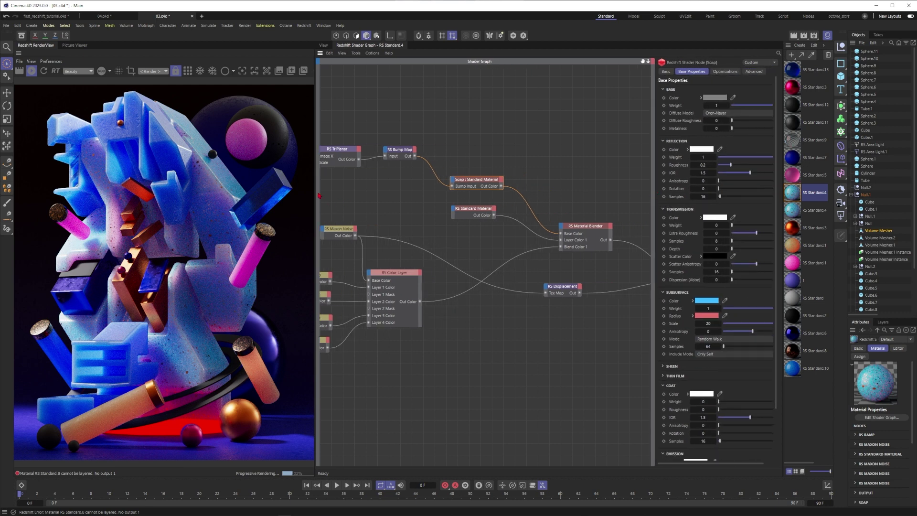
drag(319, 195, 237, 195)
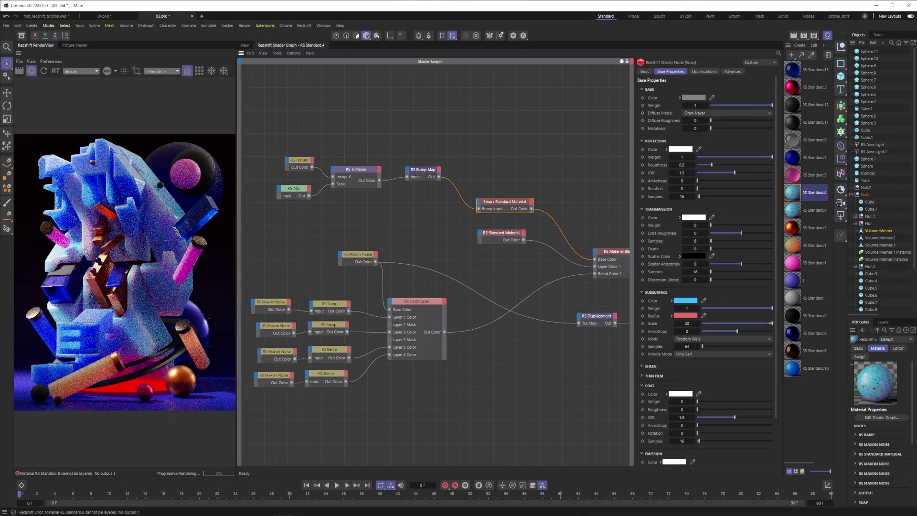
Examine the Soap material branch and the RS Material Blender it feeds, and move the blender node slightly down.
middle_drag(413, 225, 383, 209)
scroll(383, 209, down, 1)
drag(266, 121, 483, 214)
middle_drag(483, 214, 459, 206)
click(560, 229)
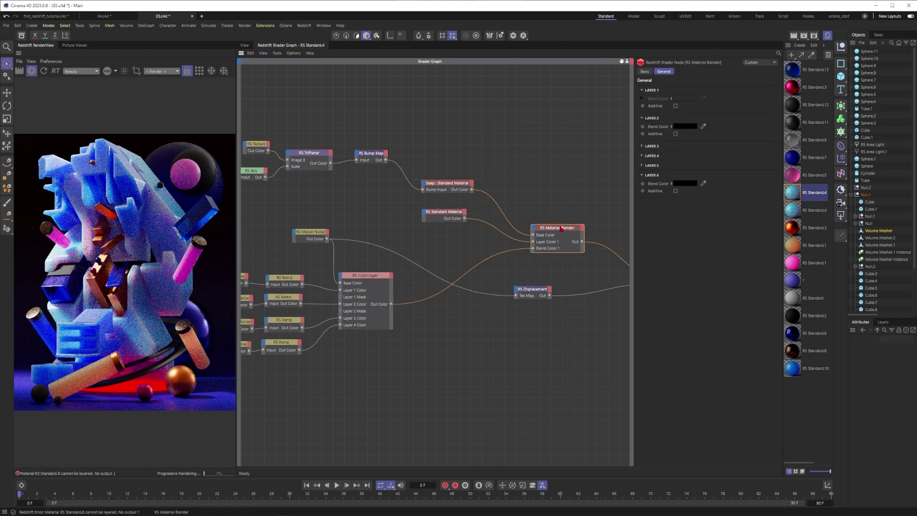
drag(561, 228, 565, 234)
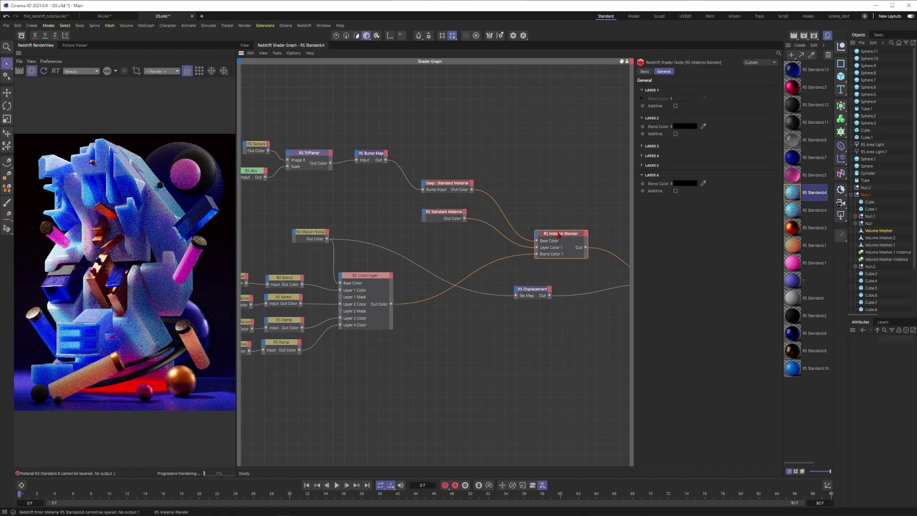
Select the RS Texture, RS Abs, RS TriPlanar, RS Bump Map and Soap nodes to examine them as one branch.
middle_drag(242, 117, 260, 118)
drag(258, 118, 470, 203)
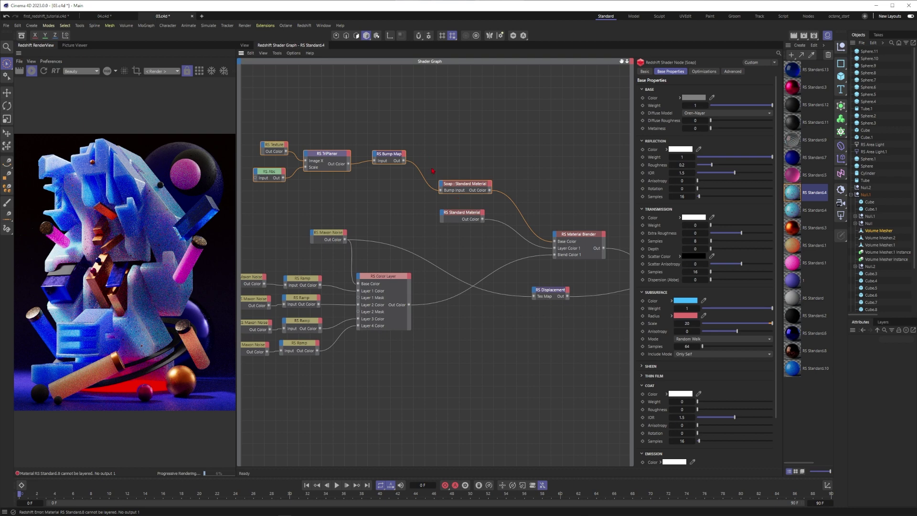
middle_drag(432, 170, 391, 165)
Preview the Soap Standard Material alone by connecting it to the Output's Surface input, and move its node slightly up.
click(424, 177)
middle_drag(473, 170, 406, 163)
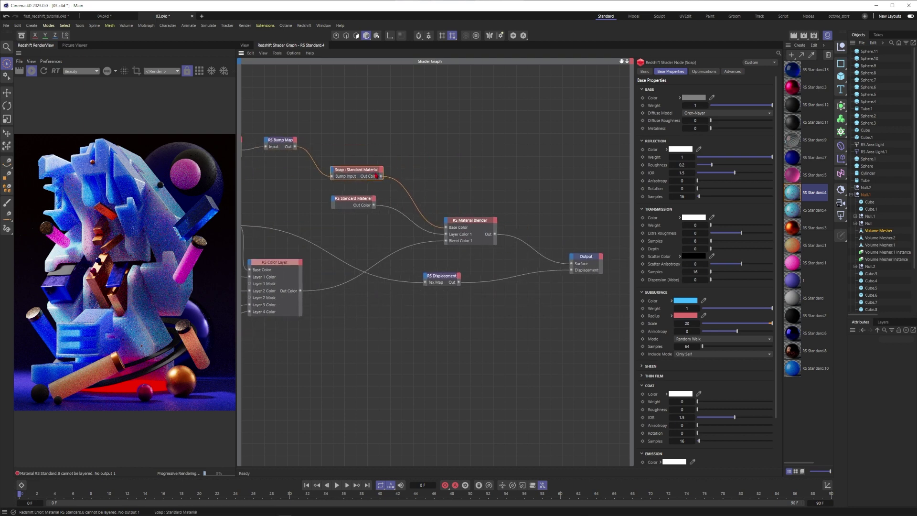
key(s)
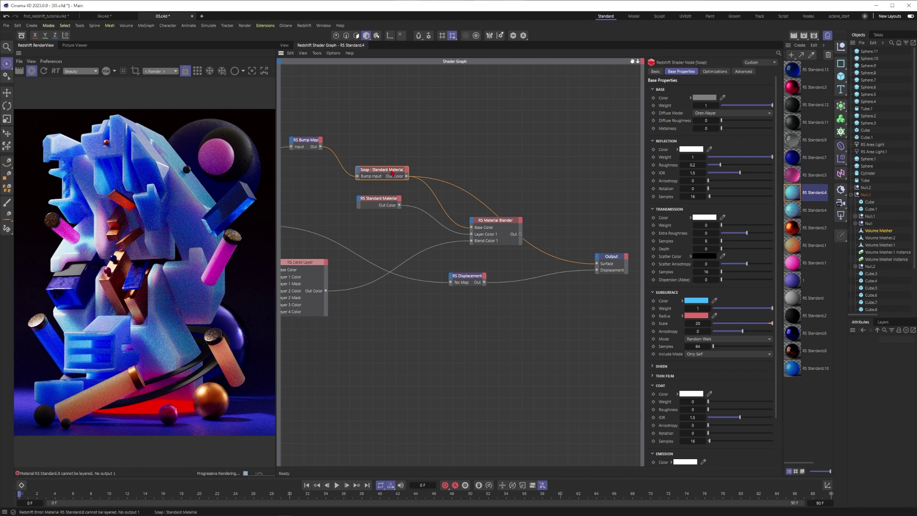
drag(392, 175, 389, 164)
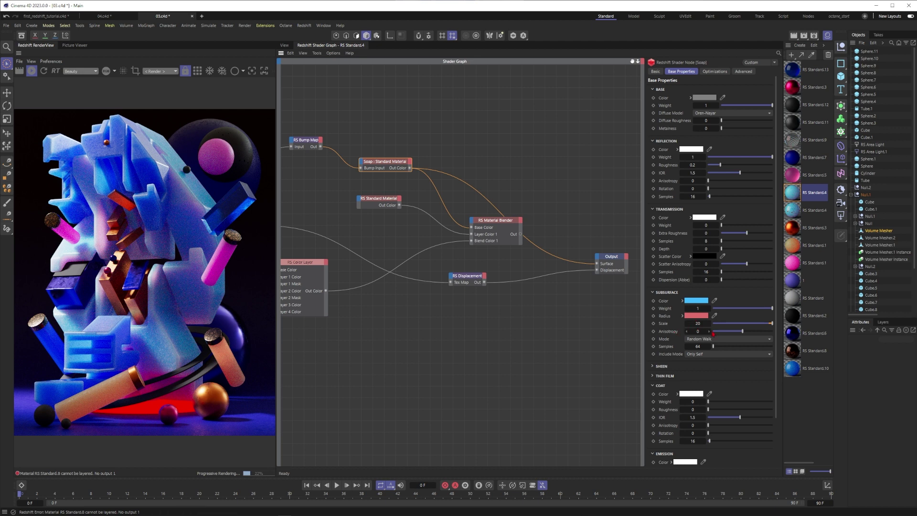
middle_drag(463, 235, 452, 231)
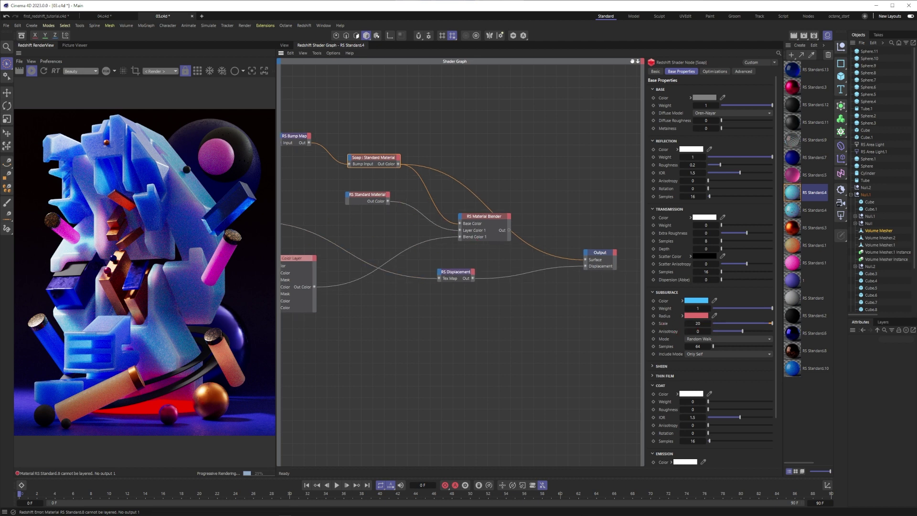
Preview the orange RS Standard Material alone by connecting it to the Output's Surface input, and slightly reposition the Soap and RS Standard Material nodes.
click(368, 199)
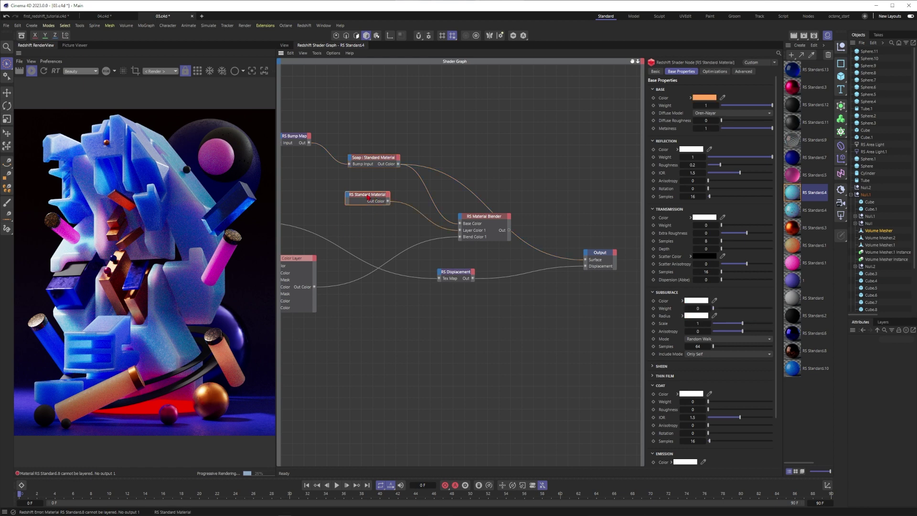
drag(387, 202, 585, 259)
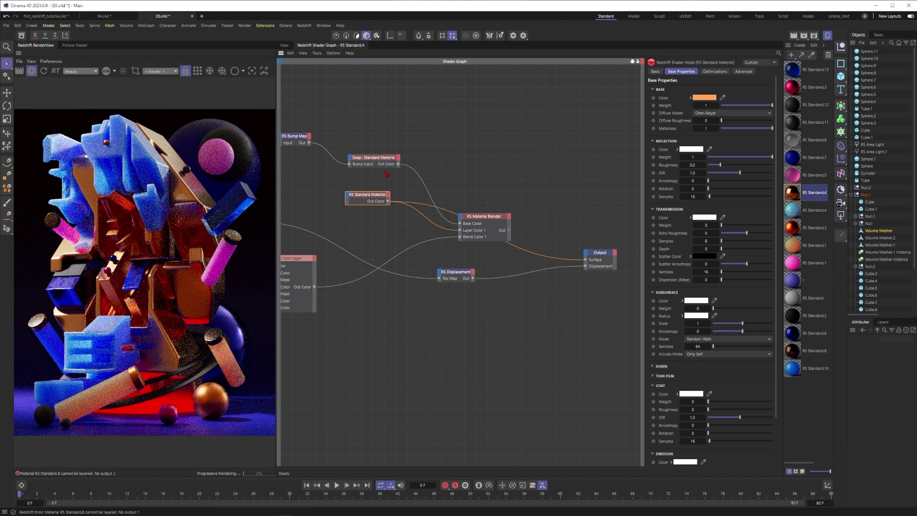
drag(379, 161, 374, 162)
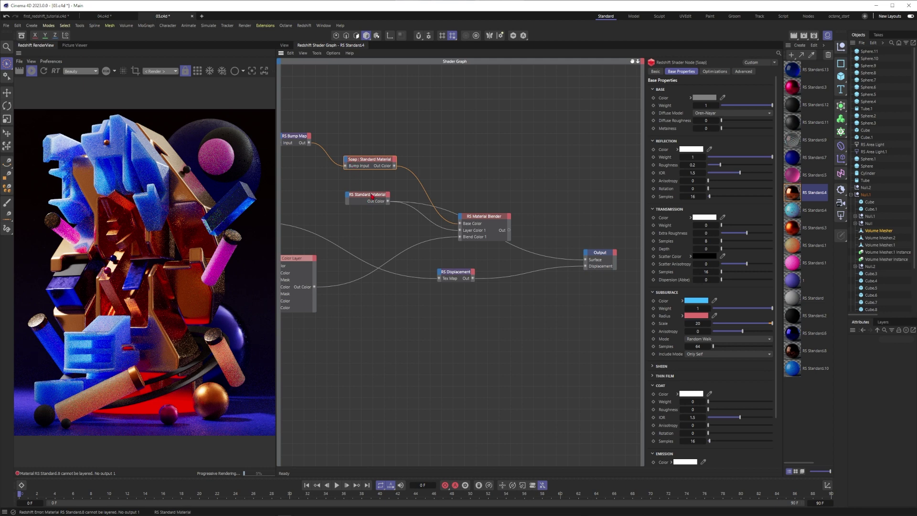
drag(372, 195, 374, 193)
Preview the RS Color Layer on the Output's Surface input and examine the settings of the RS Maxon Noise nodes feeding it.
click(307, 263)
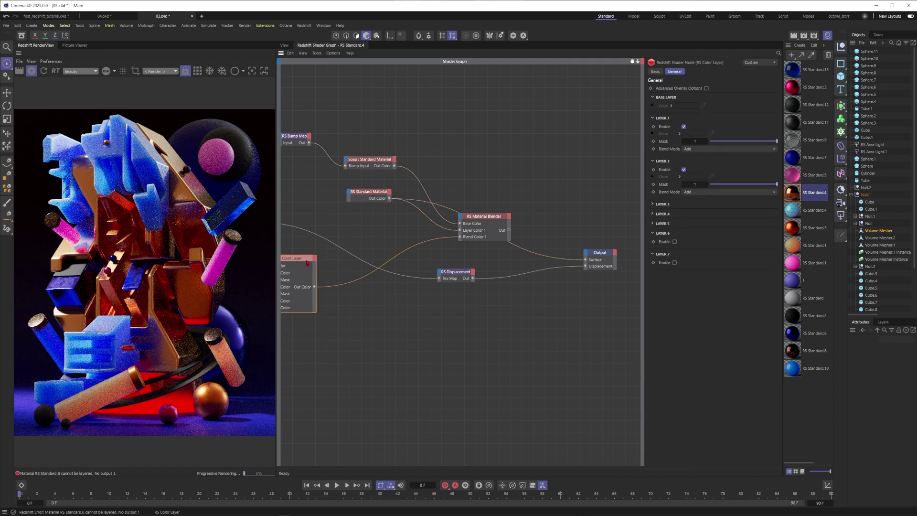
key(q)
middle_drag(477, 246, 494, 245)
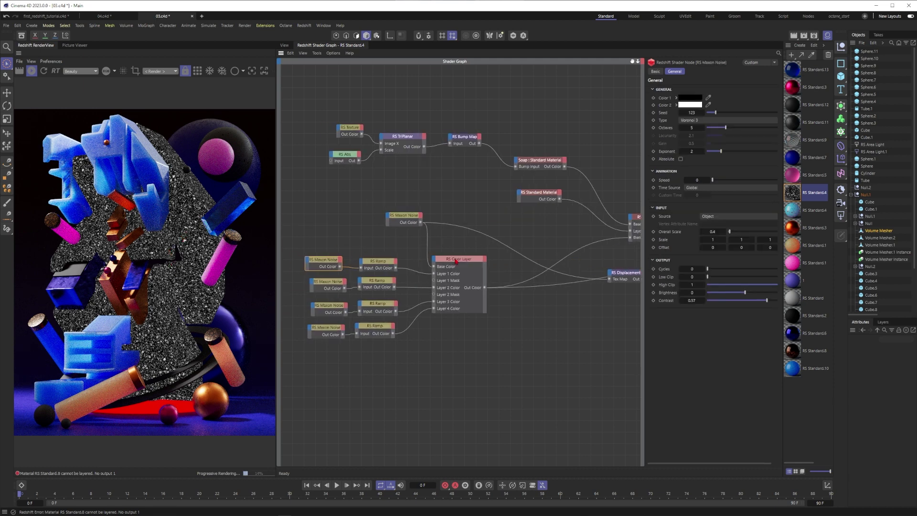
click(329, 282)
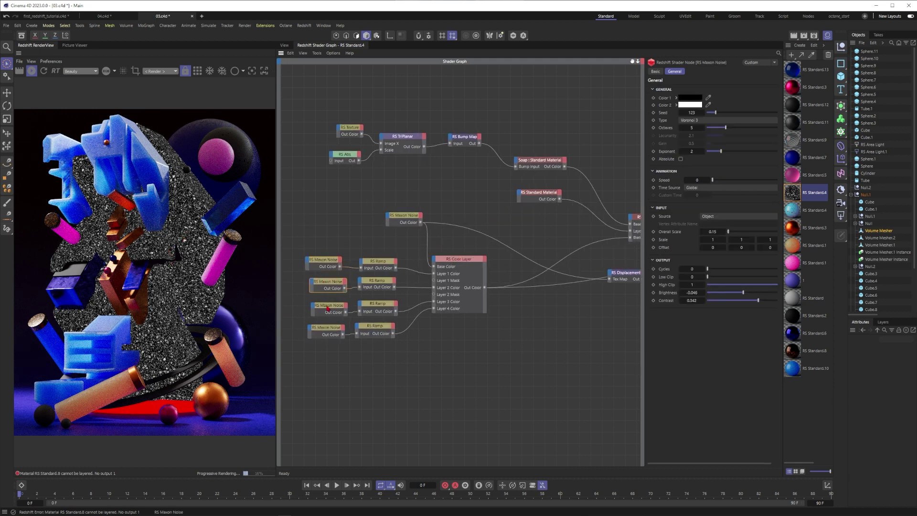
click(327, 308)
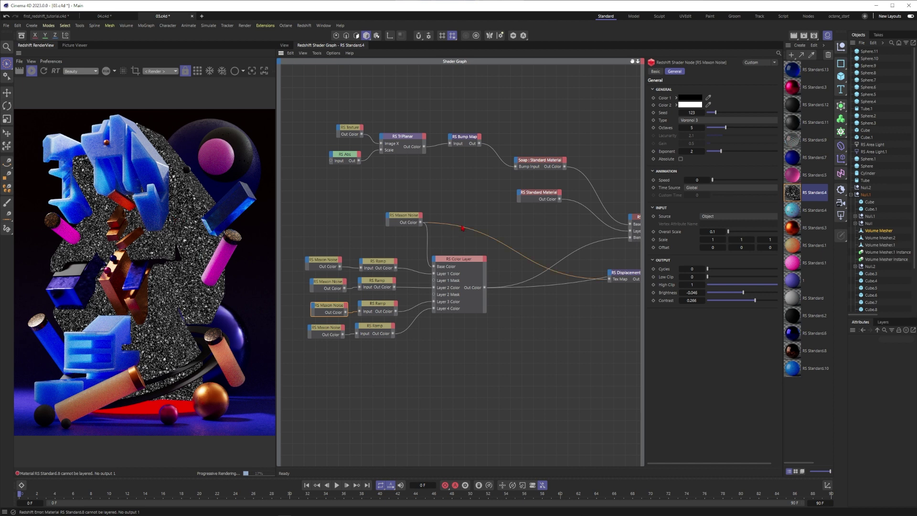
Reconnect the RS Material Blender's output to the Output's Surface input to render the full blended material.
middle_drag(463, 228, 356, 286)
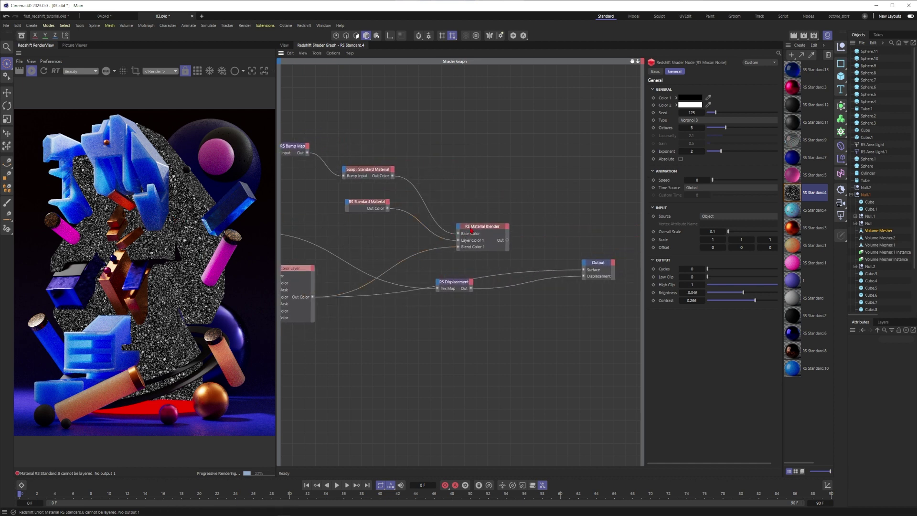
click(477, 228)
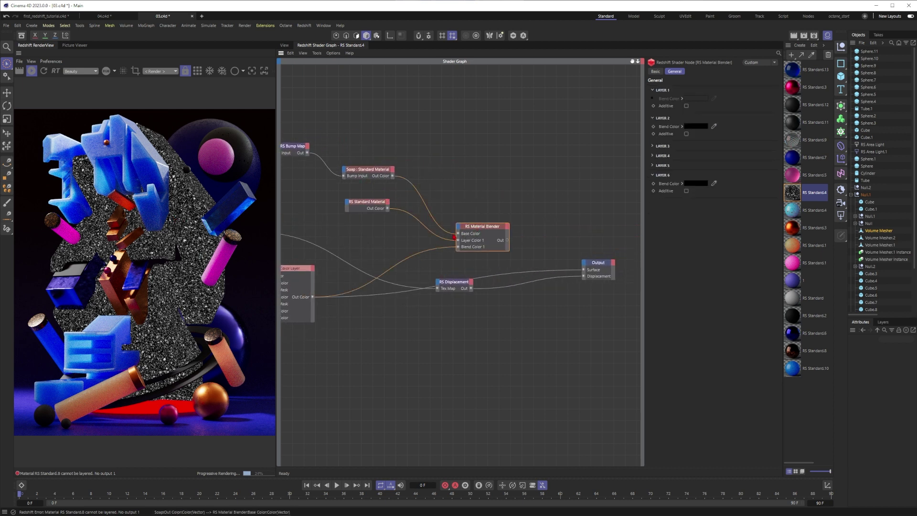
drag(506, 241, 584, 270)
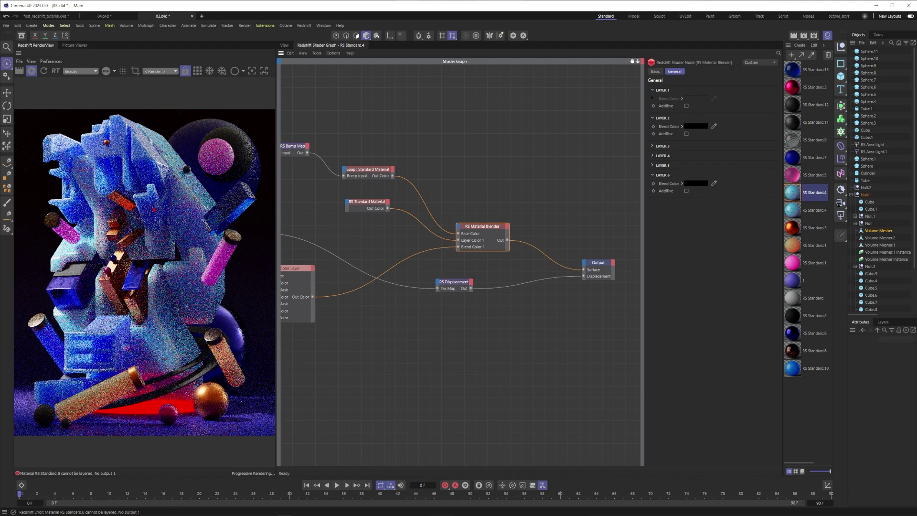